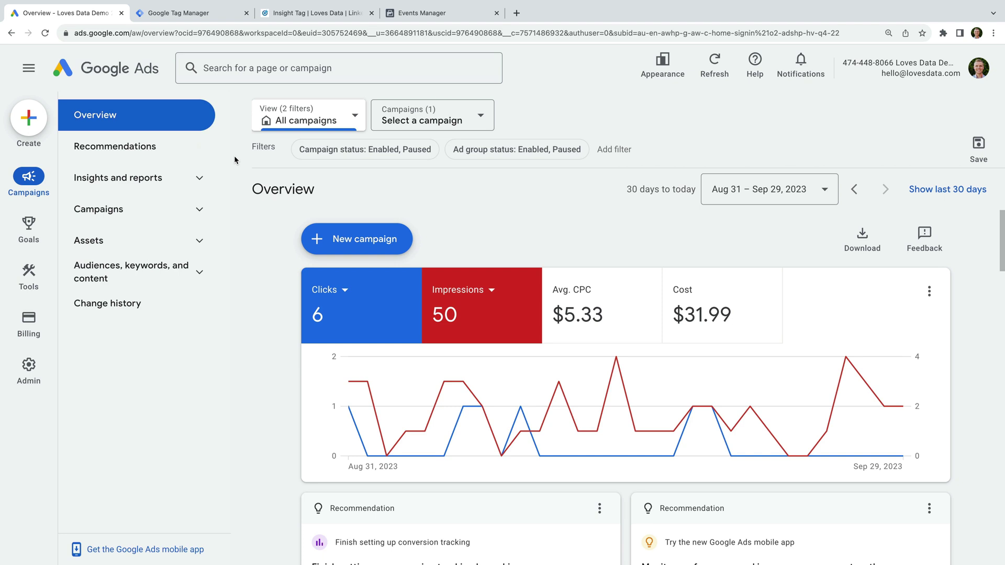
# - Open the Audience manager from the Shared library and inspect the All visitors (Google Ads) segment
pyautogui.moveTo(36, 282)
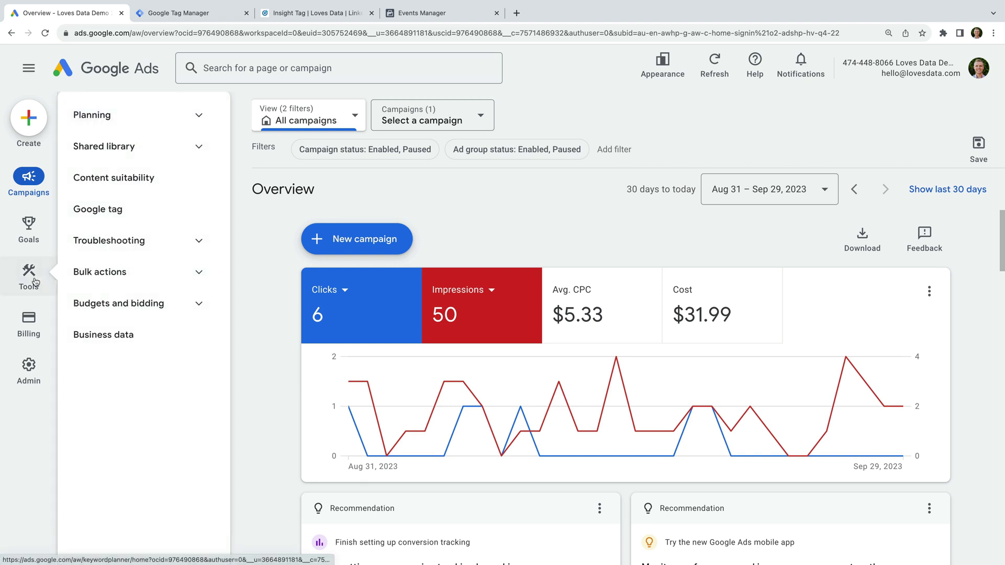
pyautogui.click(201, 148)
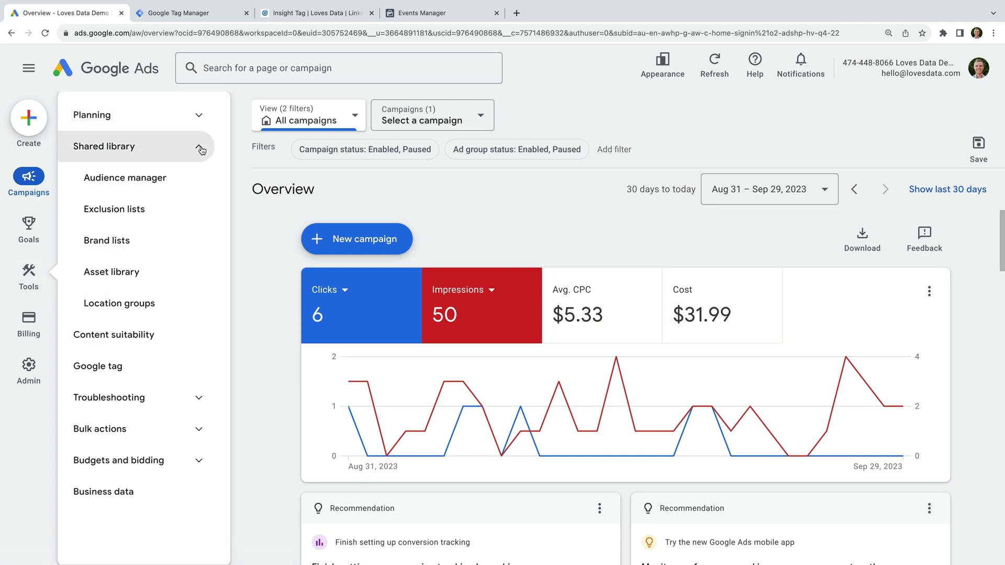
pyautogui.click(111, 187)
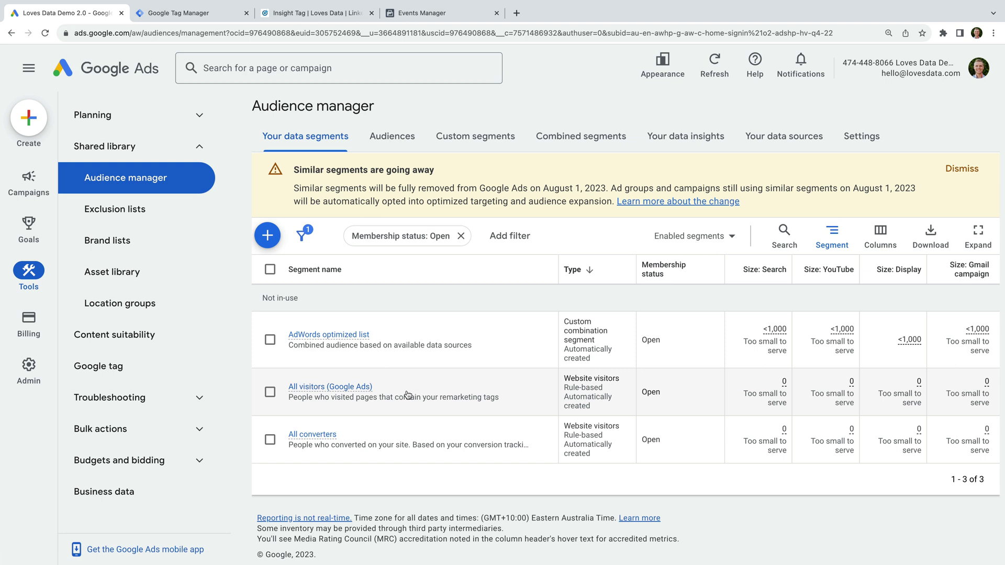
pyautogui.moveTo(322, 390)
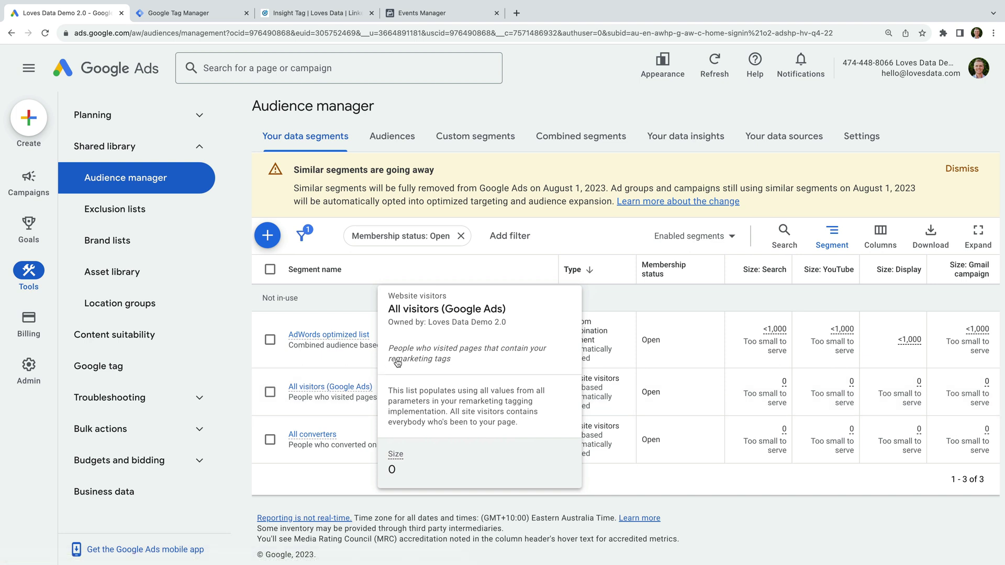
# - Show the Google Ads tag's Google Tag Manager setup instructions and select its conversion ID
pyautogui.click(796, 145)
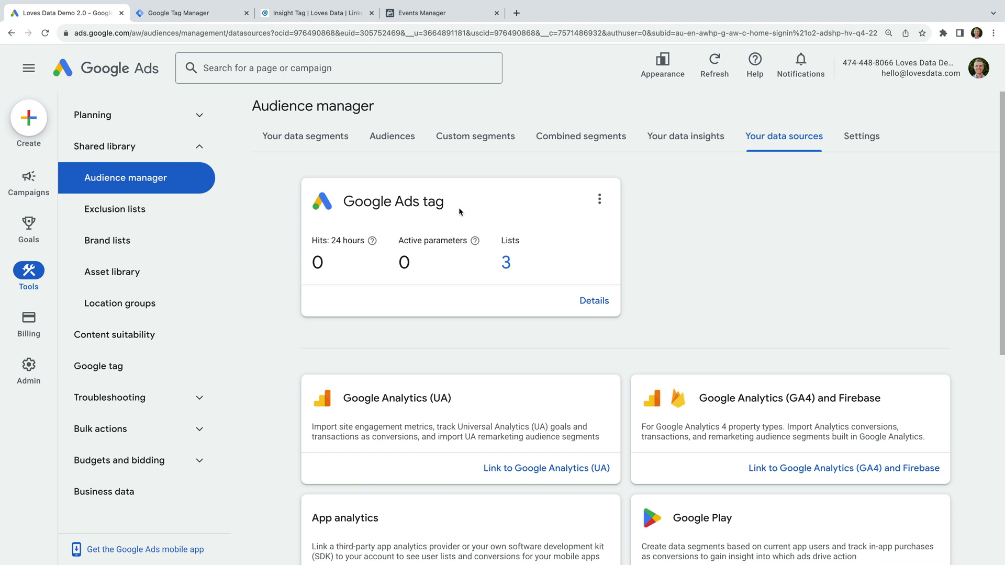
pyautogui.click(605, 311)
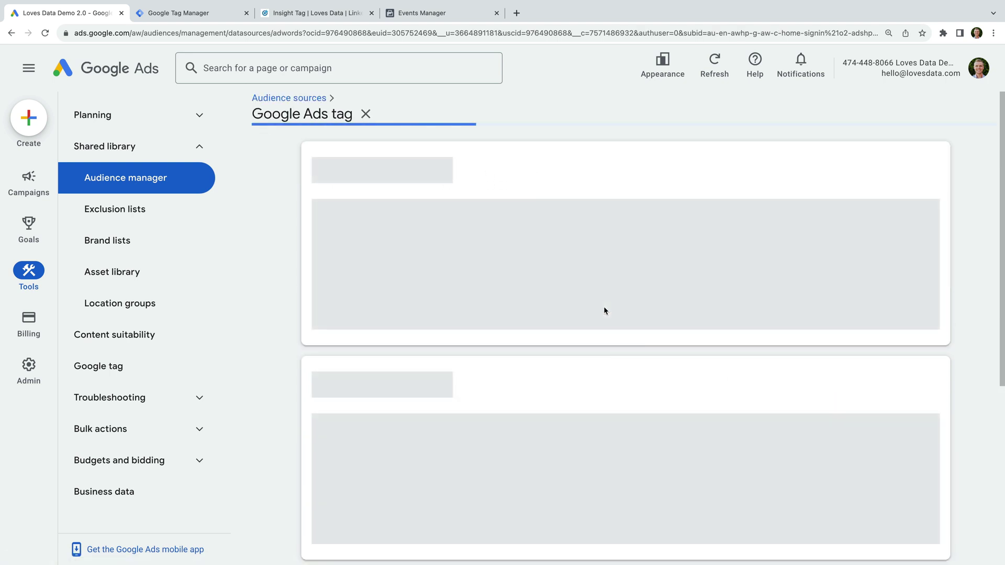
pyautogui.scroll(-4, 604, 309)
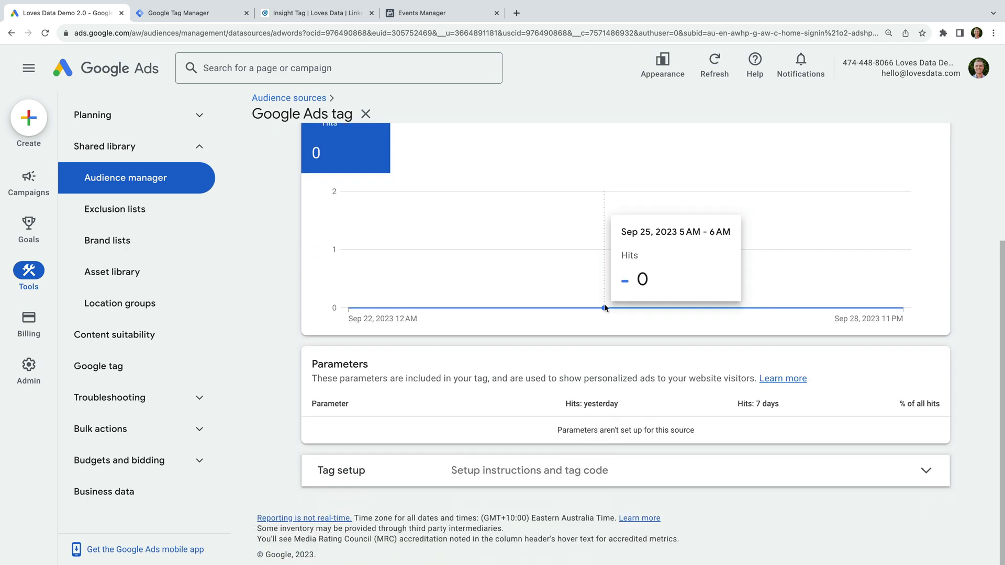
pyautogui.click(452, 471)
pyautogui.scroll(-2, 506, 429)
pyautogui.scroll(-1, 507, 431)
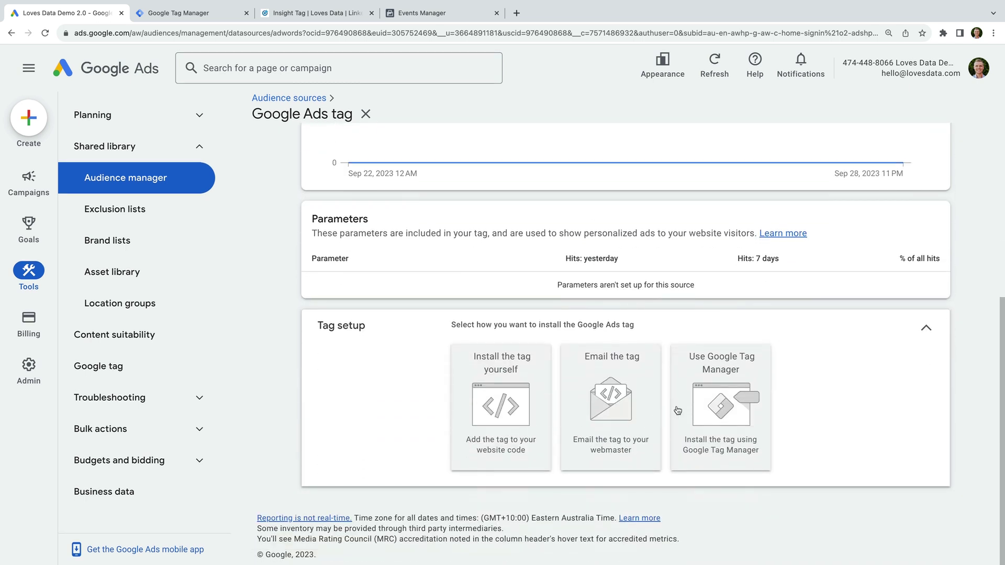
pyautogui.click(726, 387)
pyautogui.scroll(-2, 726, 387)
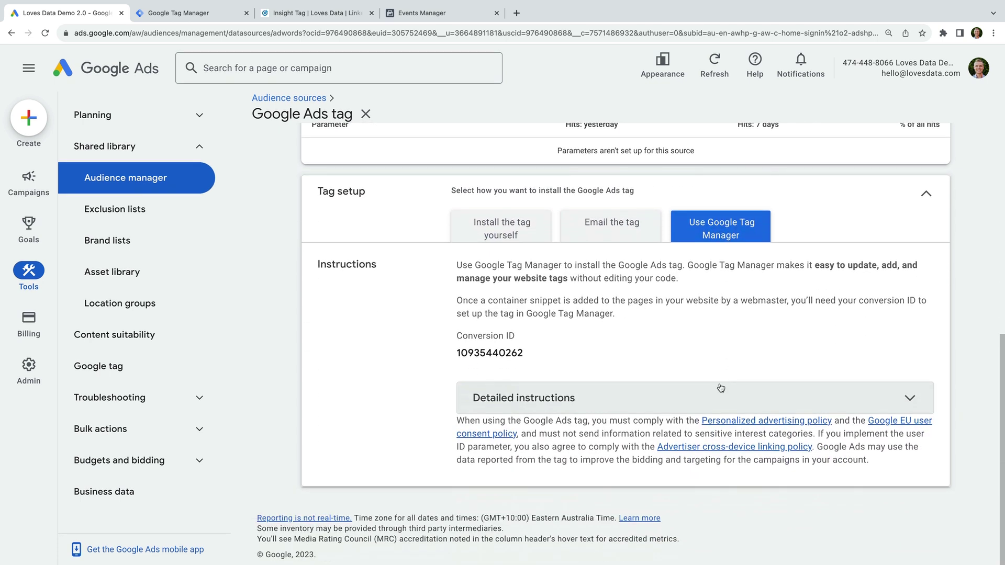
pyautogui.moveTo(456, 353); pyautogui.dragTo(526, 354)
pyautogui.hotkey('ctrl', 'c')
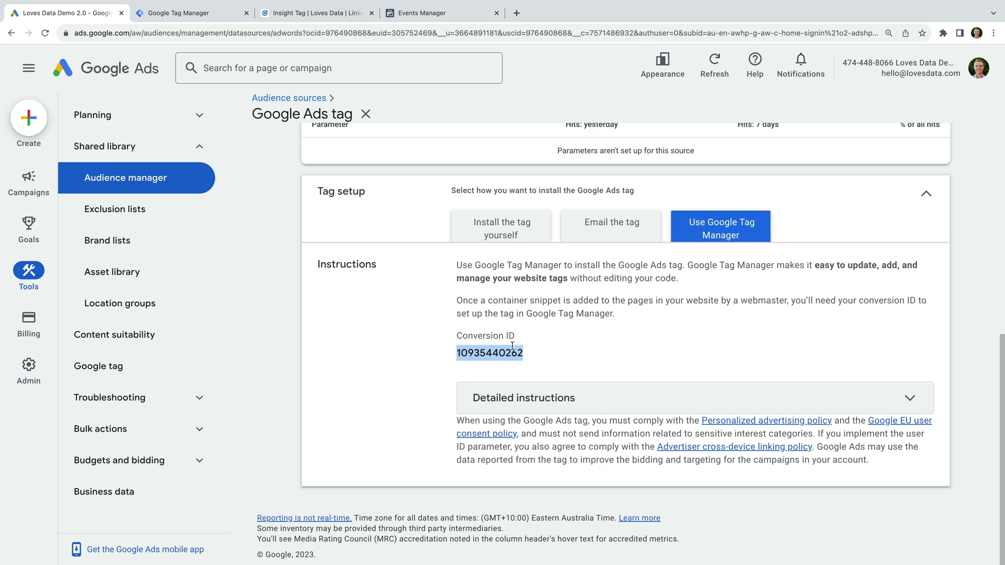
# - Create a new GTM tag named 'Google Ads | Remarketing' with the Google Ads Remarketing type
pyautogui.click(217, 14)
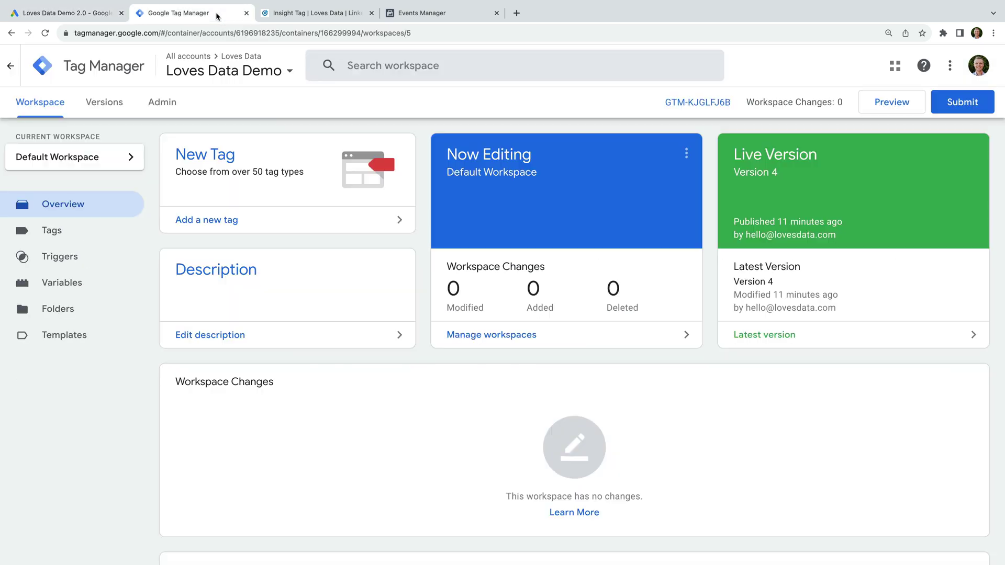
pyautogui.click(75, 230)
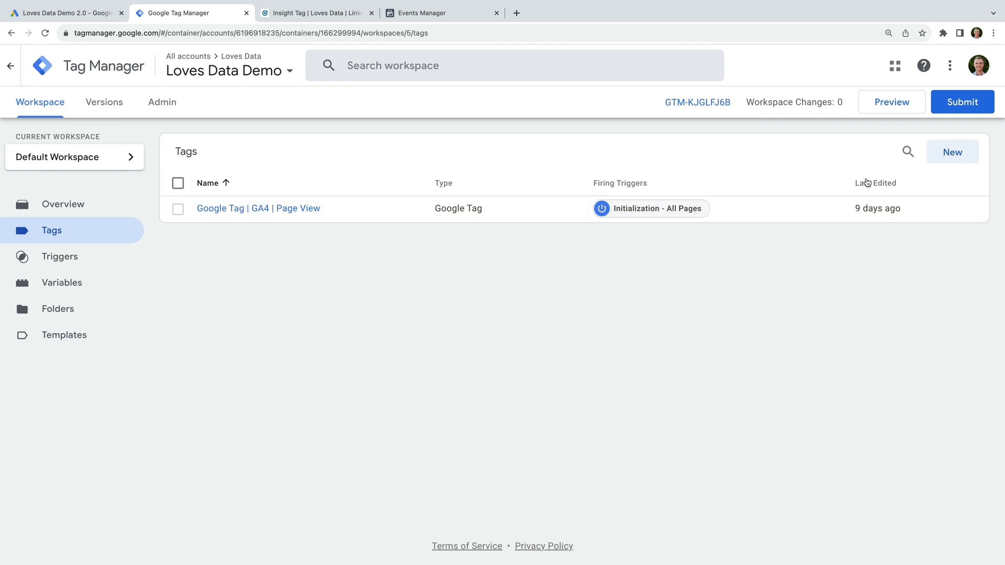
pyautogui.click(949, 152)
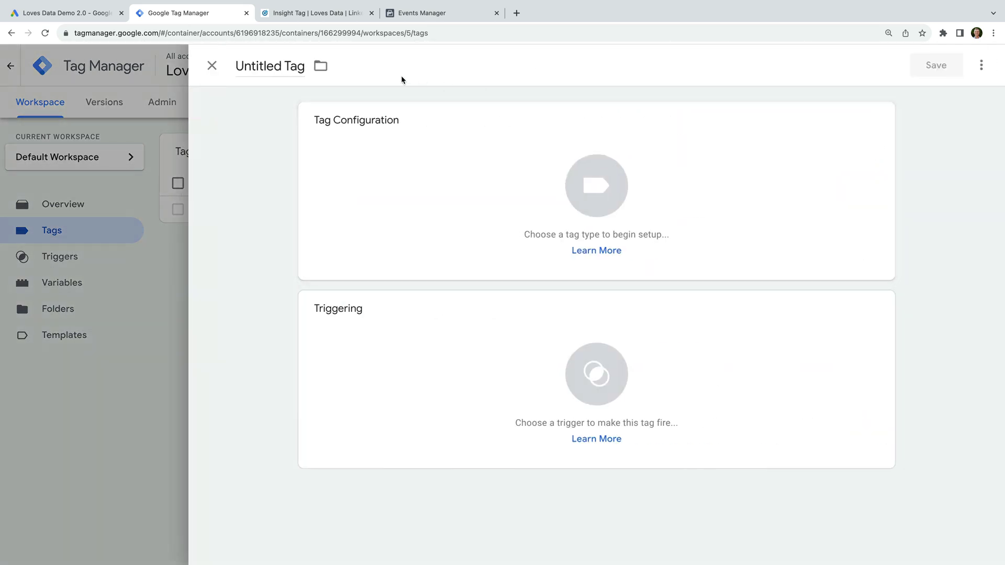
pyautogui.click(280, 63)
pyautogui.write('Googl')
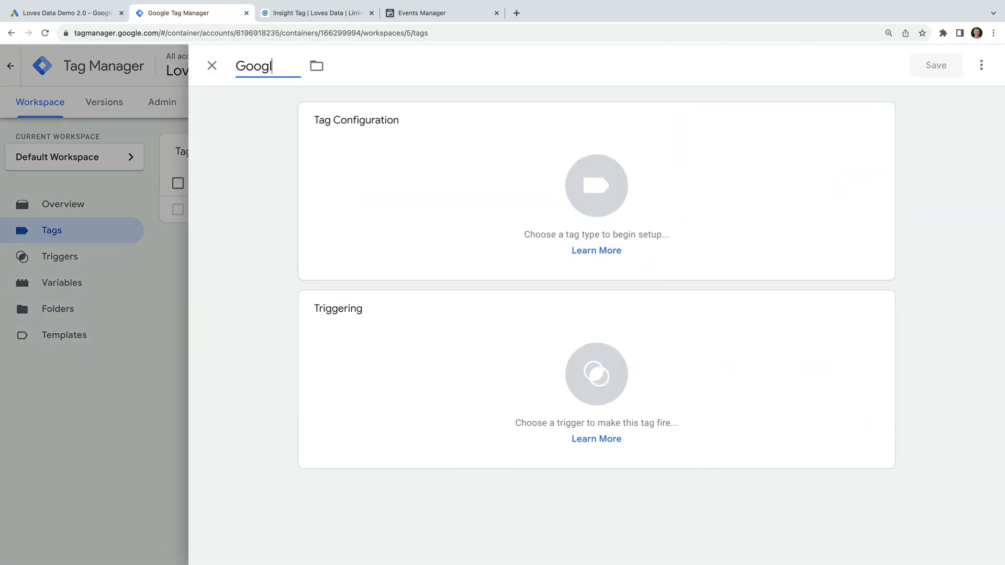
pyautogui.write('e Ads | Re')
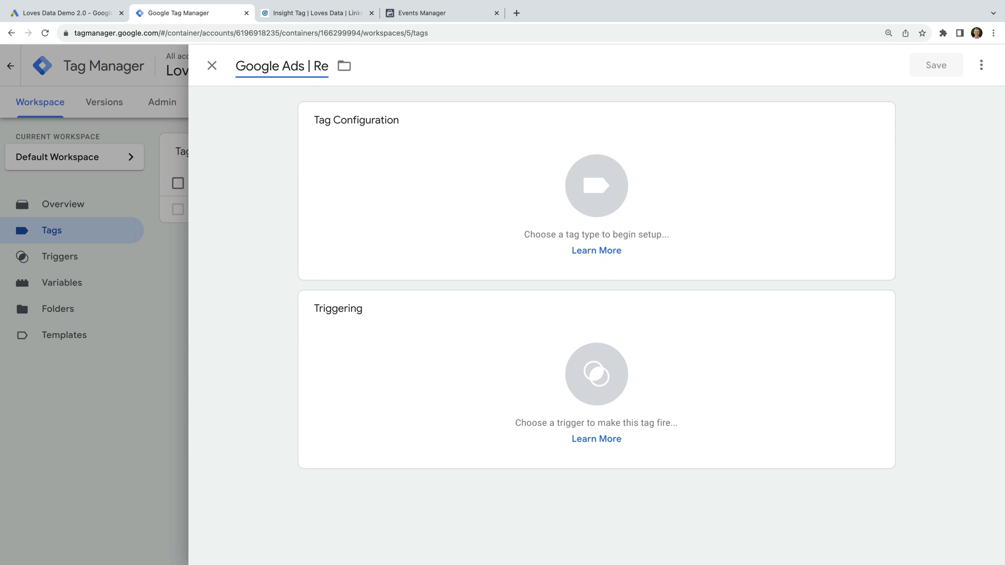
pyautogui.write('marketing')
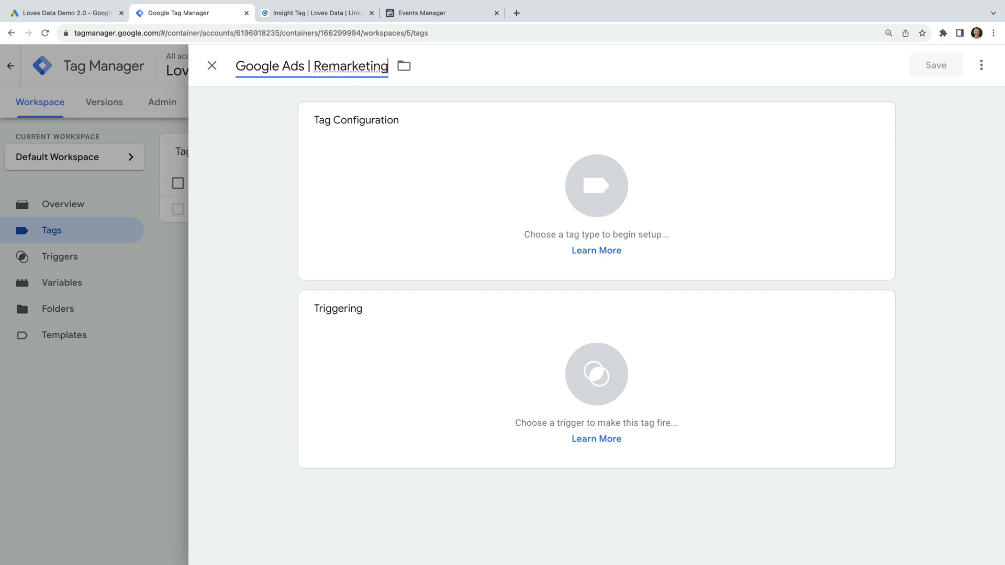
pyautogui.click(440, 184)
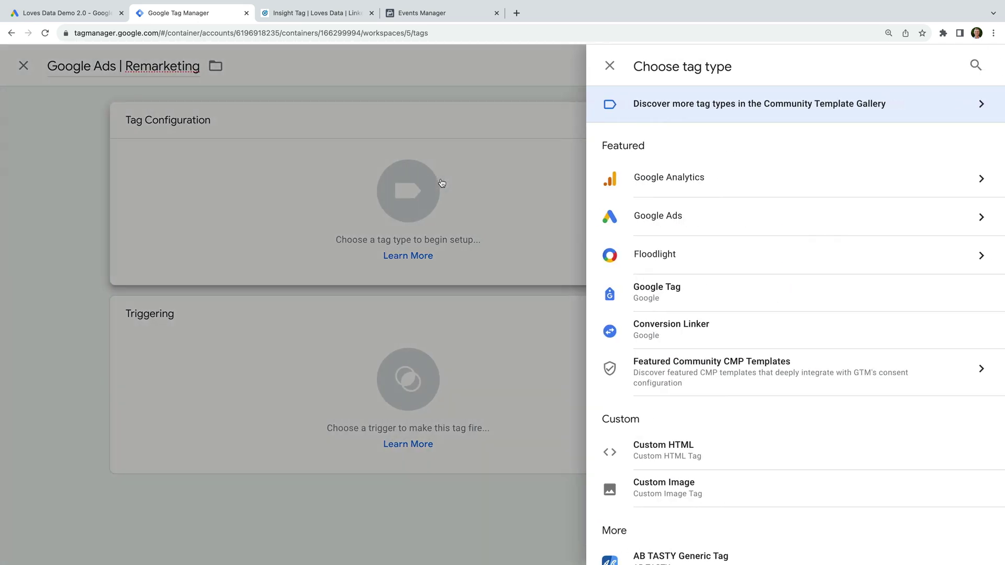
pyautogui.click(684, 217)
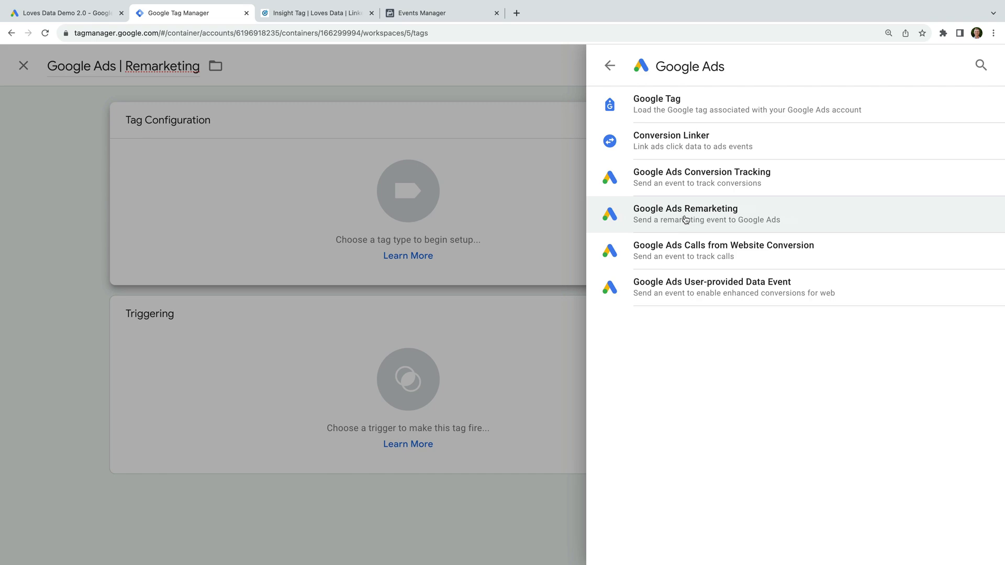
pyautogui.click(686, 219)
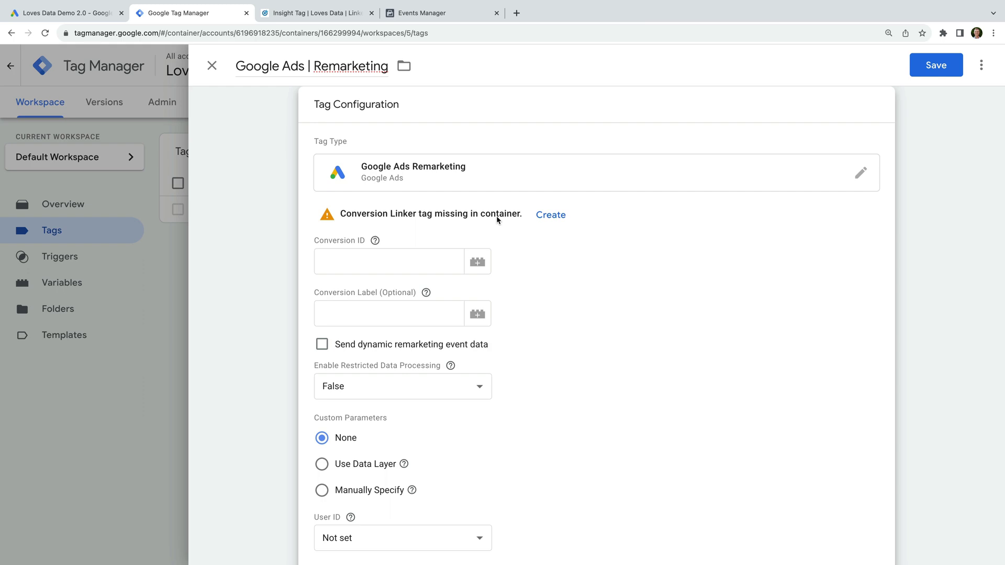
# - Create the missing Conversion Linker tag, named 'Google Ads | Conversion Linker'
pyautogui.click(547, 215)
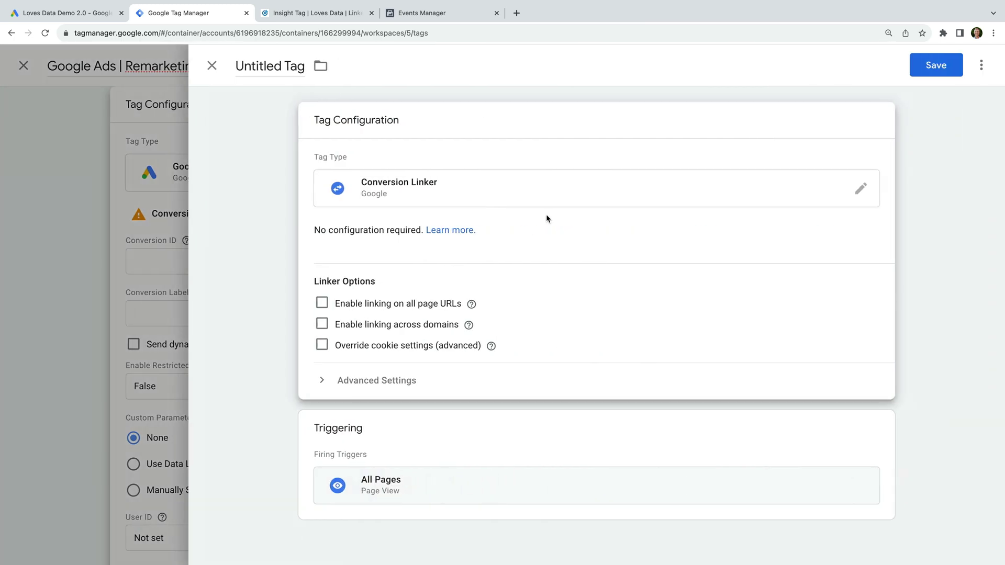
pyautogui.click(274, 66)
pyautogui.write('Google Ads')
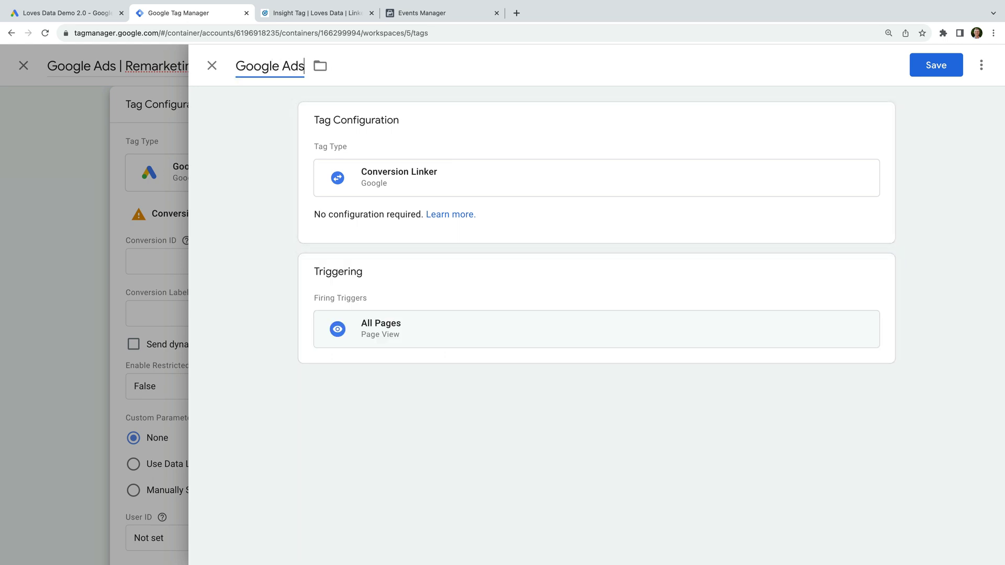
pyautogui.write(' | Conversion Linker')
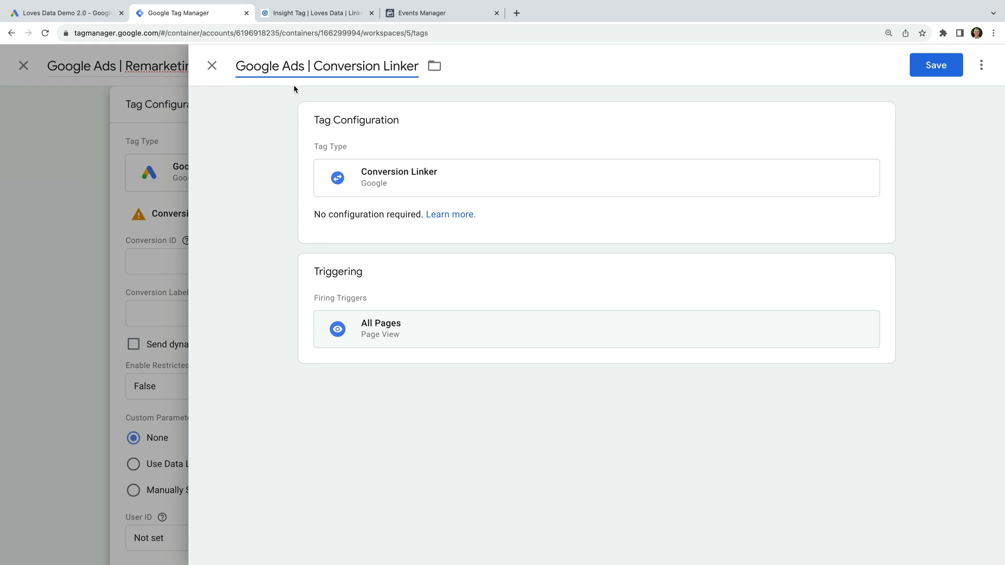
pyautogui.click(424, 130)
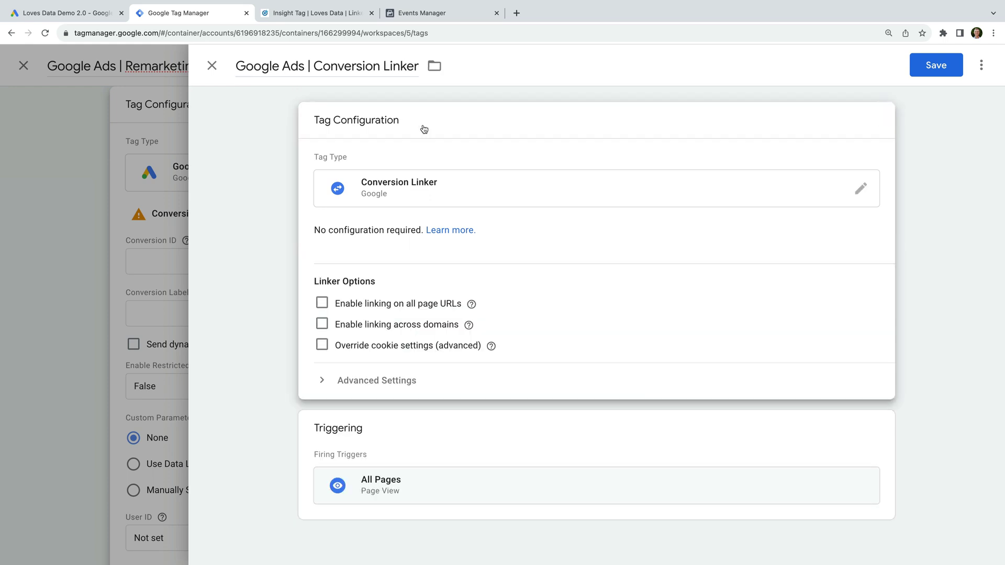
# - Replace the All Pages trigger with Initialization - All Pages and save the tag
pyautogui.click(455, 445)
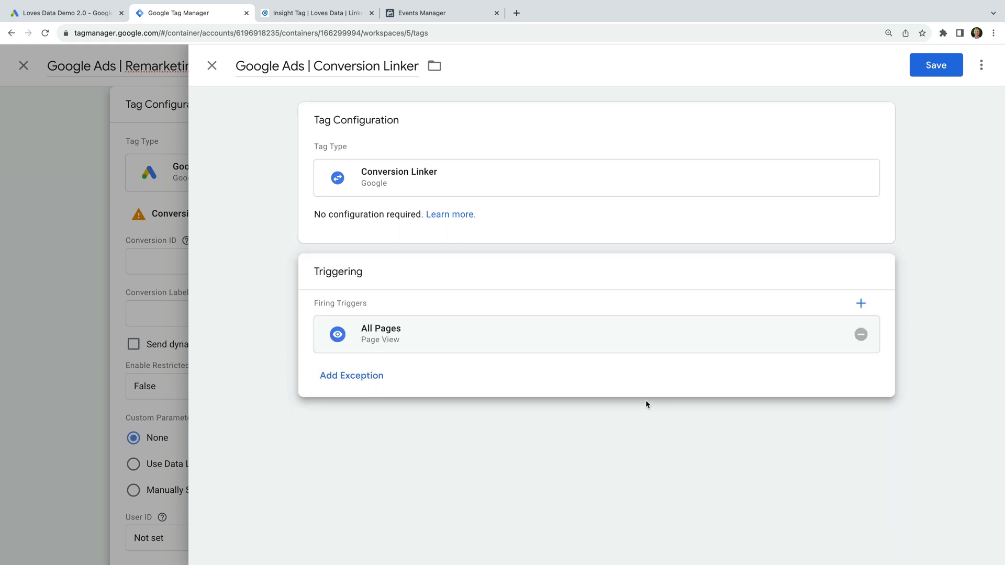
pyautogui.click(861, 335)
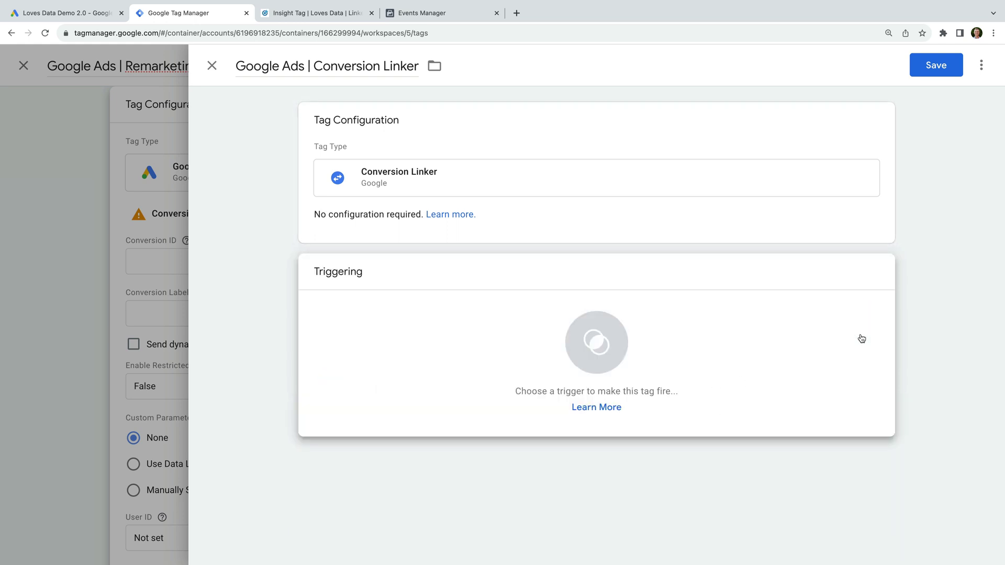
pyautogui.click(861, 339)
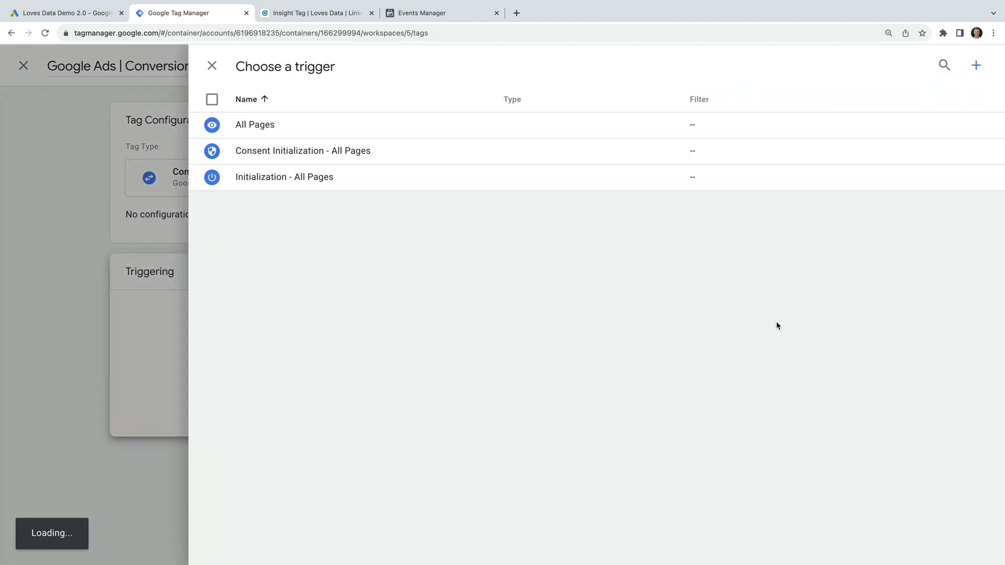
pyautogui.click(313, 185)
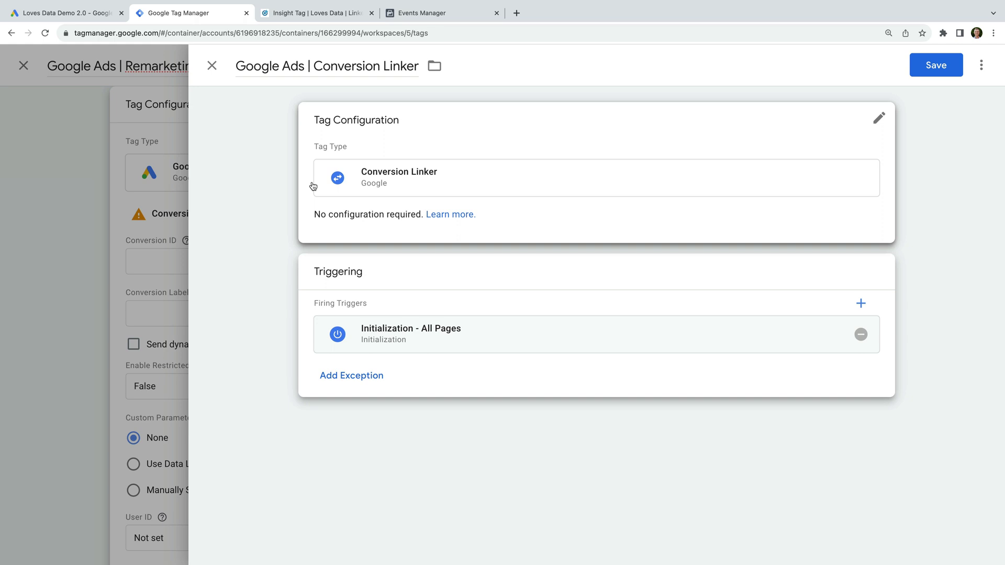
pyautogui.click(932, 71)
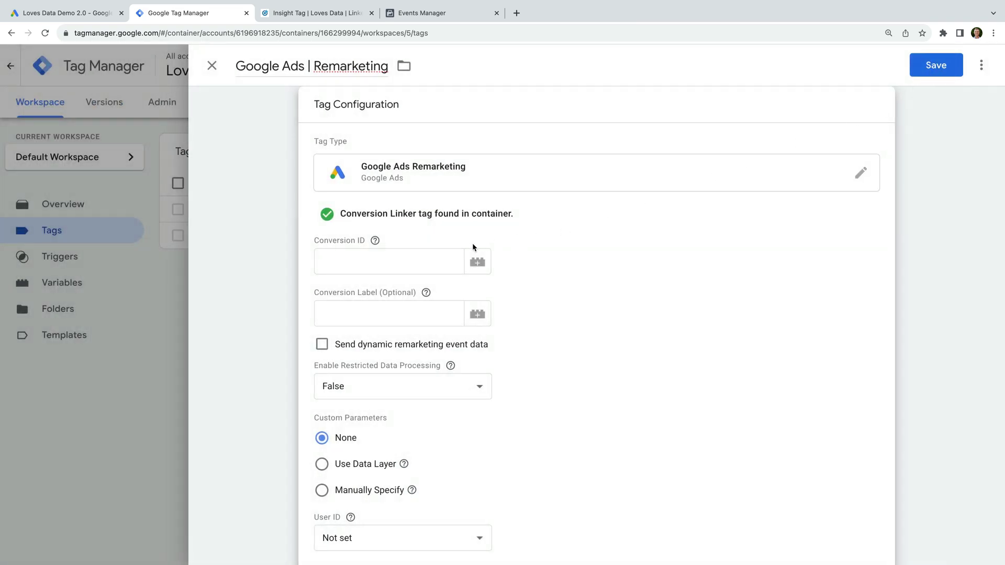
# - Paste the Google Ads conversion ID into the Remarketing tag
pyautogui.click(374, 259)
pyautogui.hotkey('ctrl', 'v')
pyautogui.click(539, 285)
# - Set the Remarketing tag to fire on Initialization - All Pages and save it
pyautogui.scroll(-4, 539, 285)
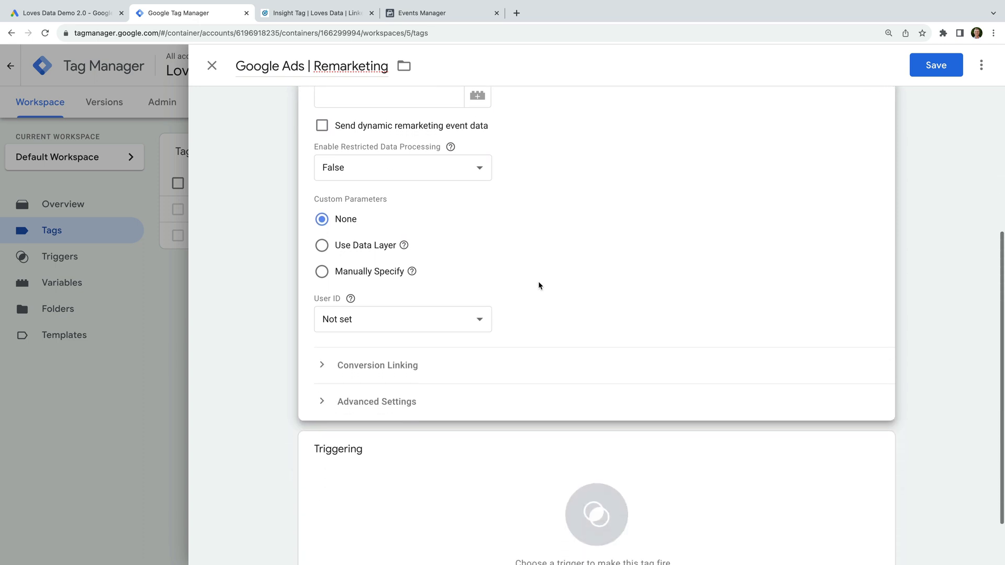
pyautogui.scroll(-2, 539, 285)
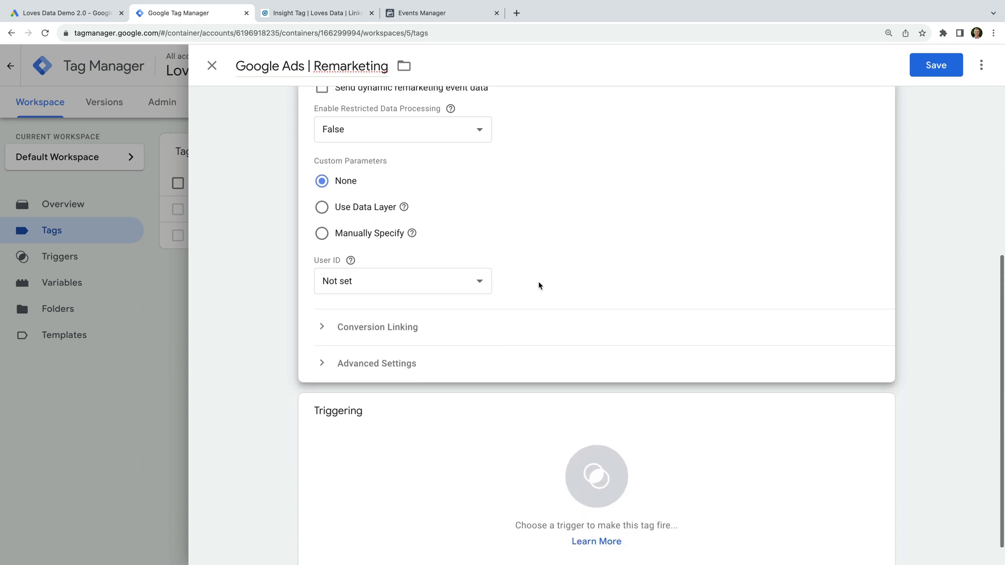
pyautogui.click(438, 399)
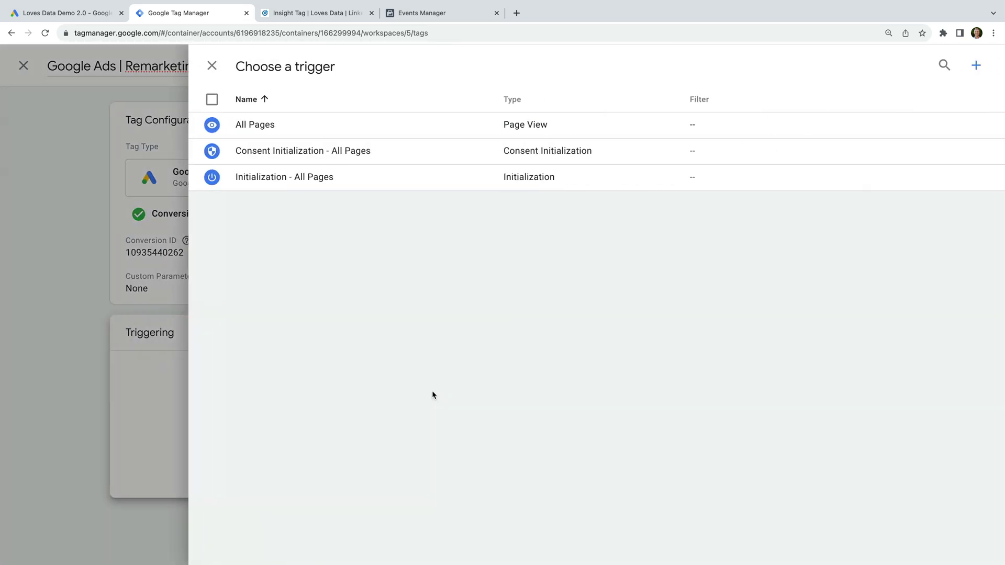
pyautogui.click(319, 178)
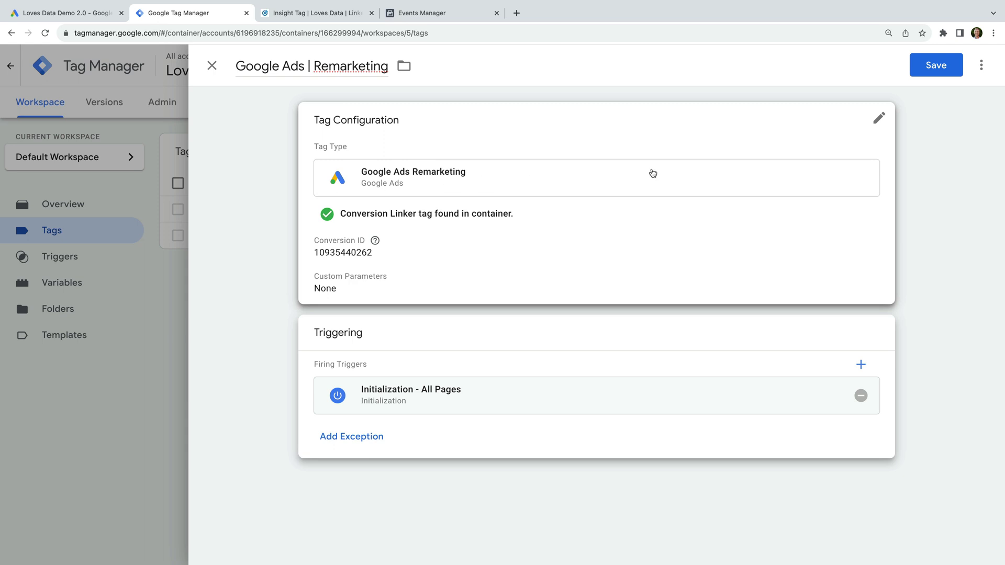
pyautogui.click(931, 67)
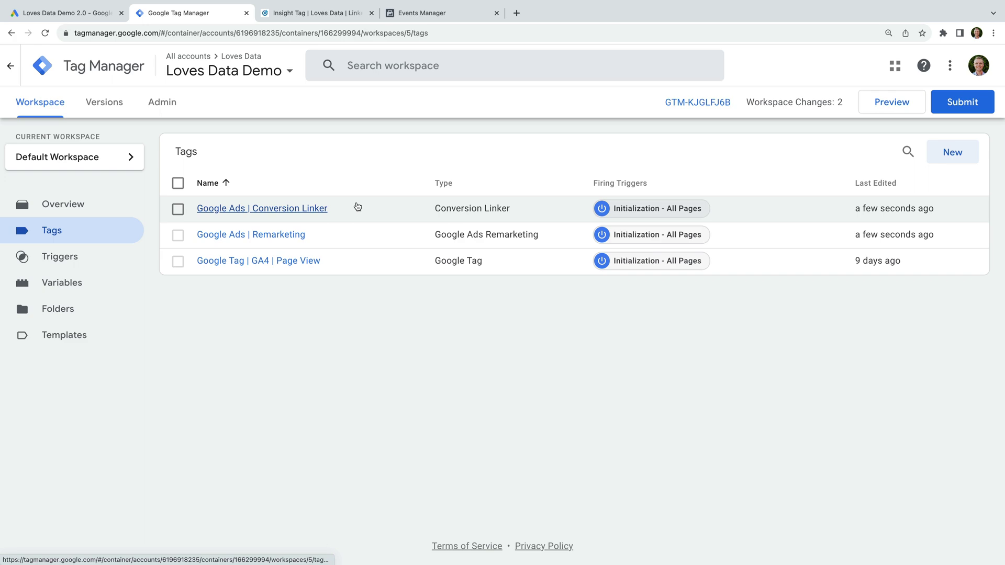
# - Copy the LinkedIn Insight Tag partner ID from the tag-manager instructions, then return to GTM
pyautogui.click(321, 18)
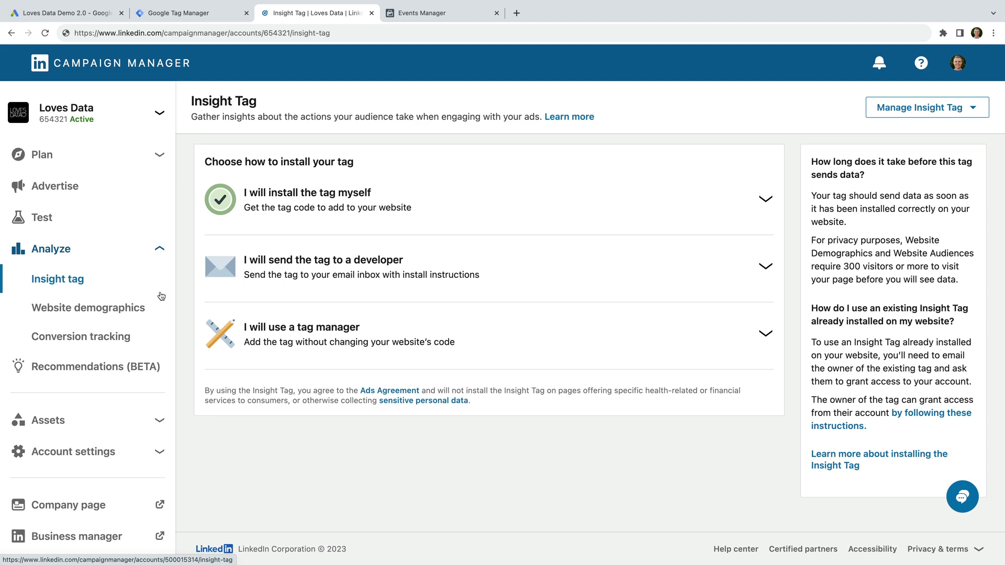
pyautogui.click(361, 330)
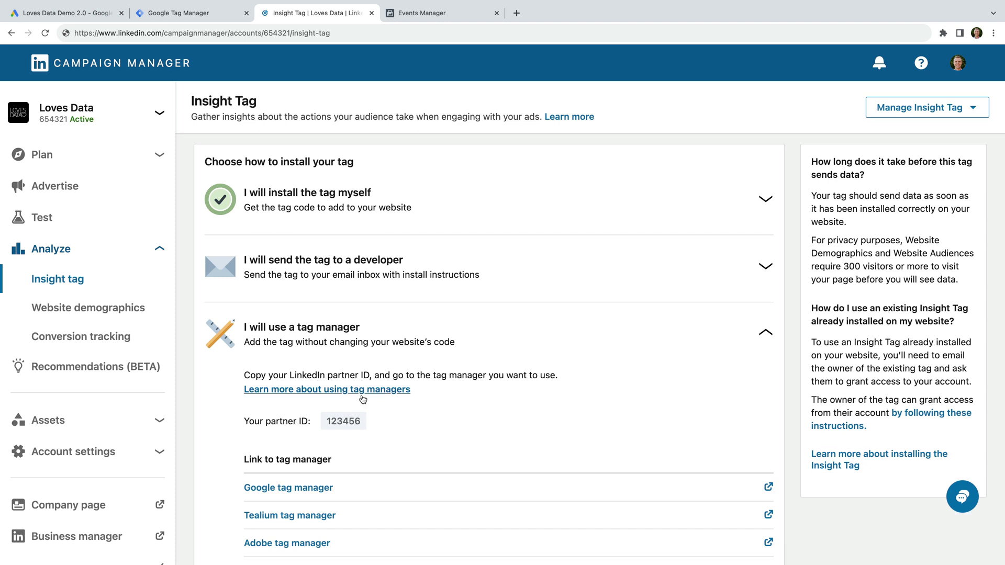
pyautogui.click(361, 424)
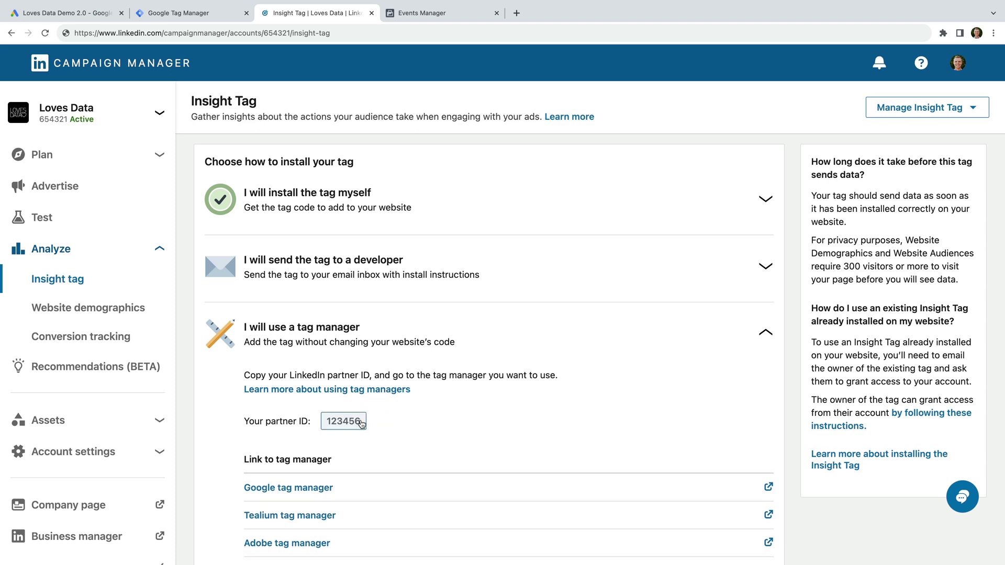
pyautogui.click(222, 12)
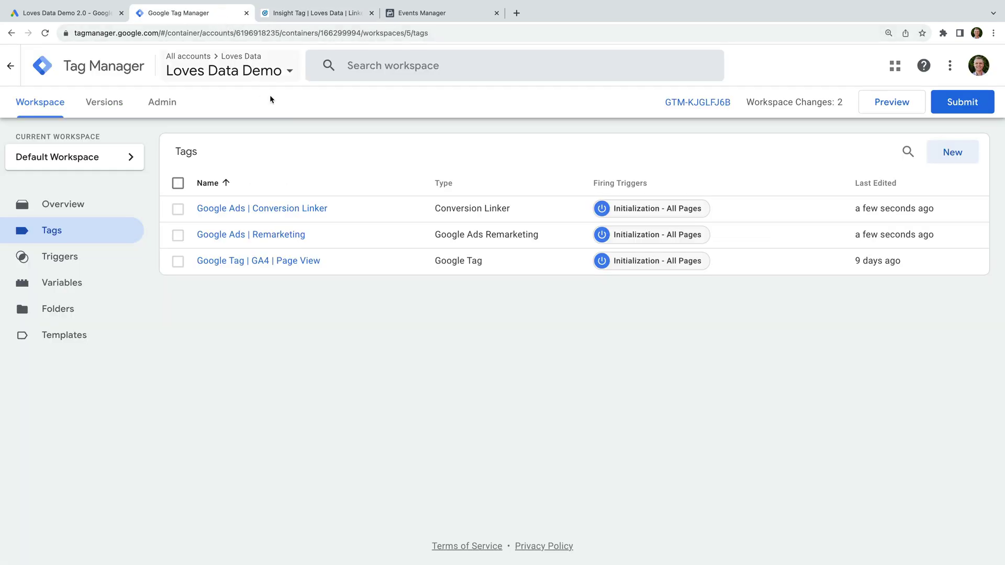
# - Create a new tag named 'LinkedIn Insight'
pyautogui.click(965, 155)
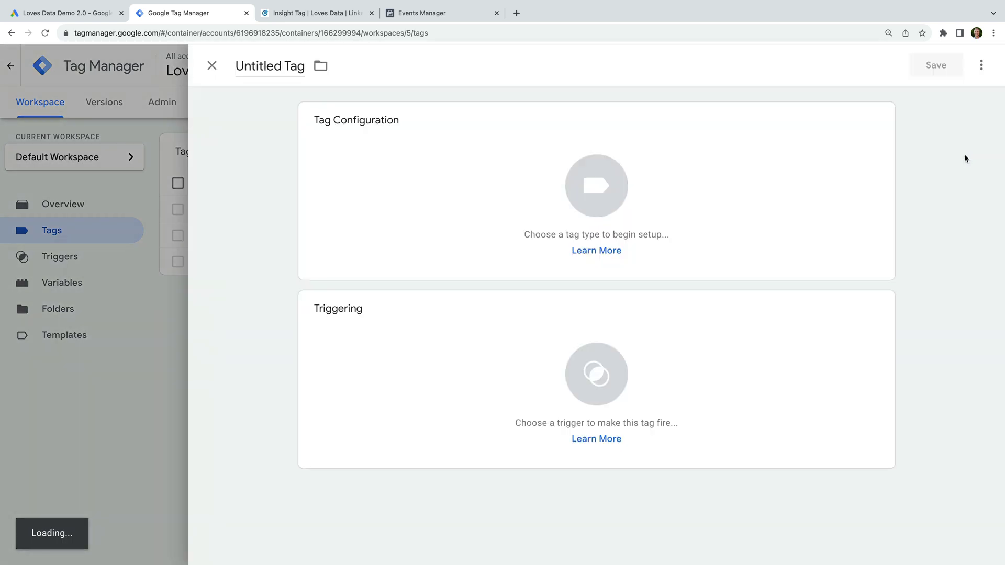
pyautogui.doubleClick(270, 67)
pyautogui.tripleClick(270, 67)
pyautogui.write('Lin')
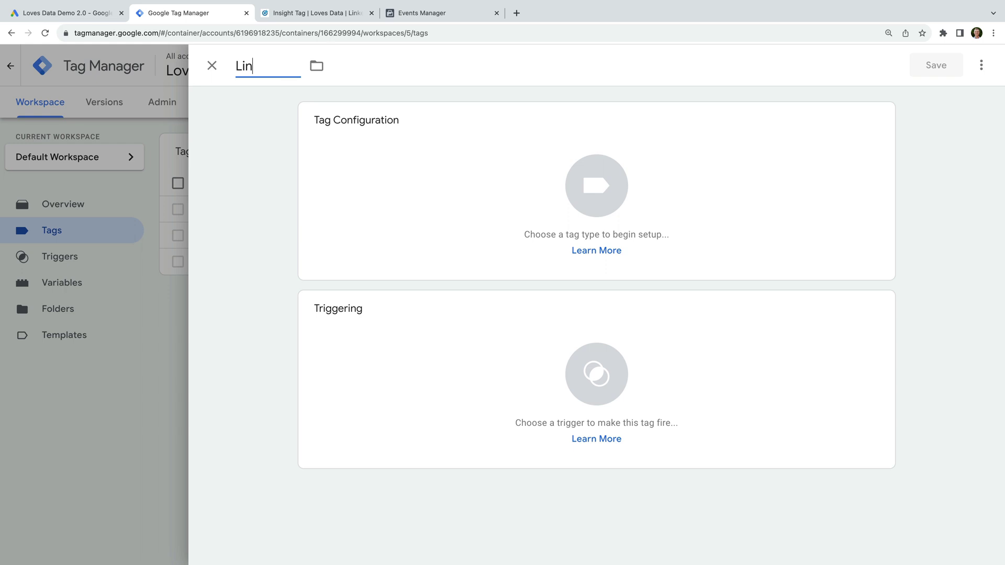
pyautogui.write('kedIn Insight')
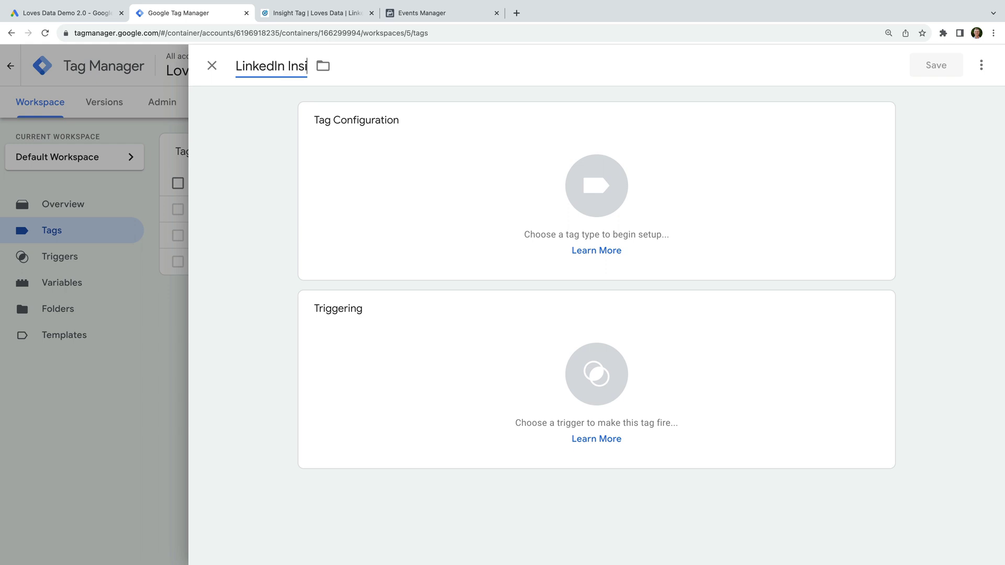
pyautogui.click(252, 115)
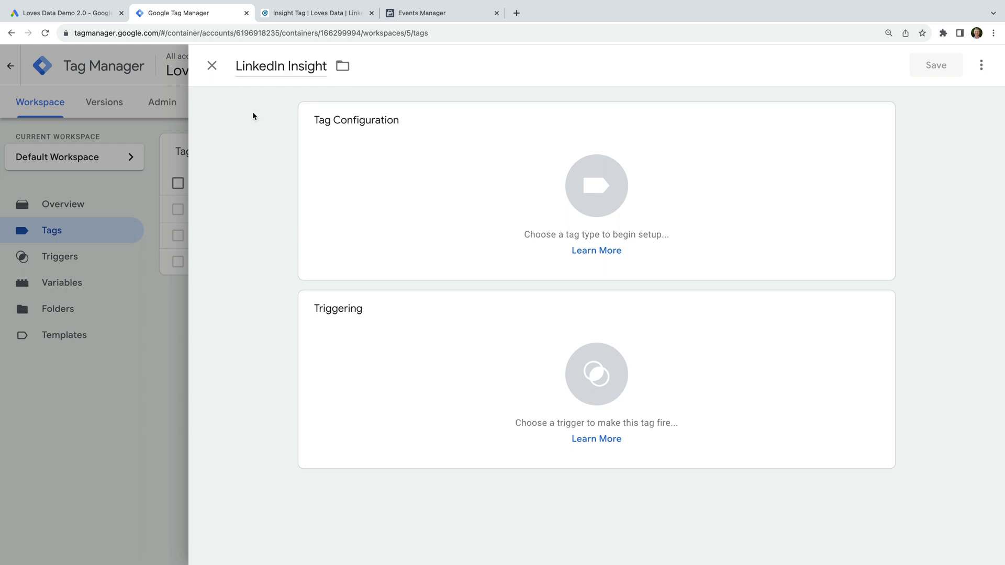
# - Make it a LinkedIn Insight tag with Insight Tag ID 123456
pyautogui.click(375, 142)
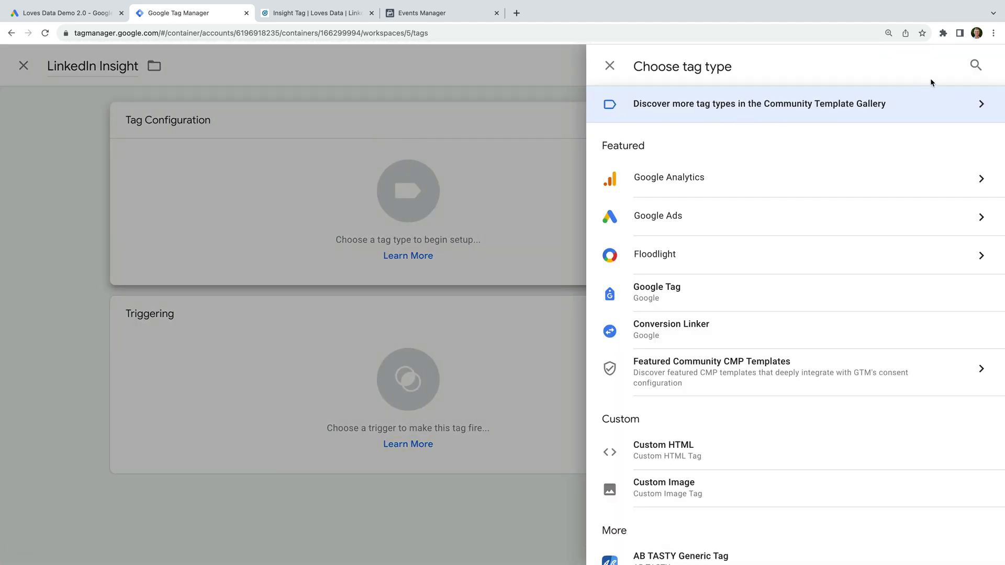
pyautogui.click(975, 65)
pyautogui.write('linkedin')
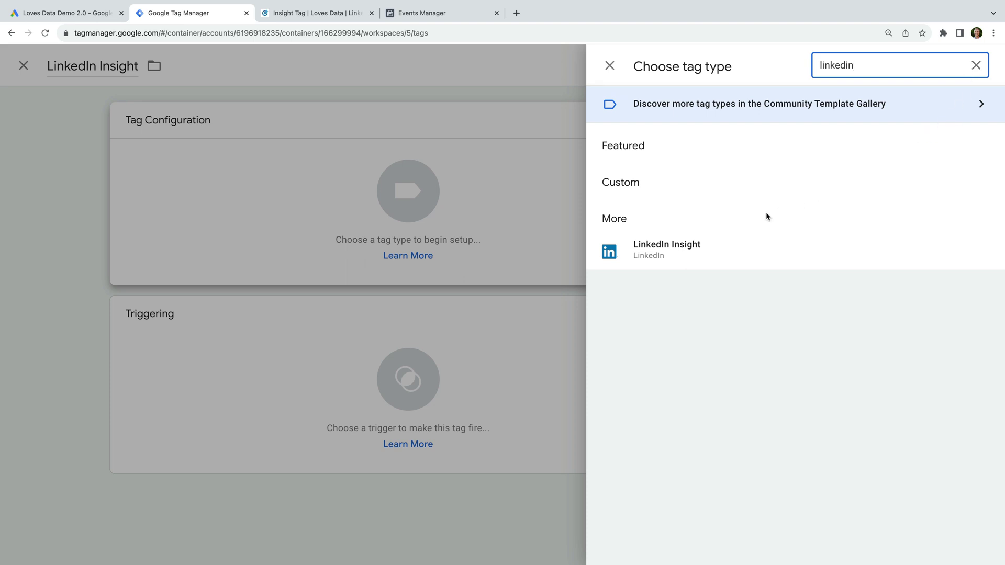
pyautogui.click(662, 252)
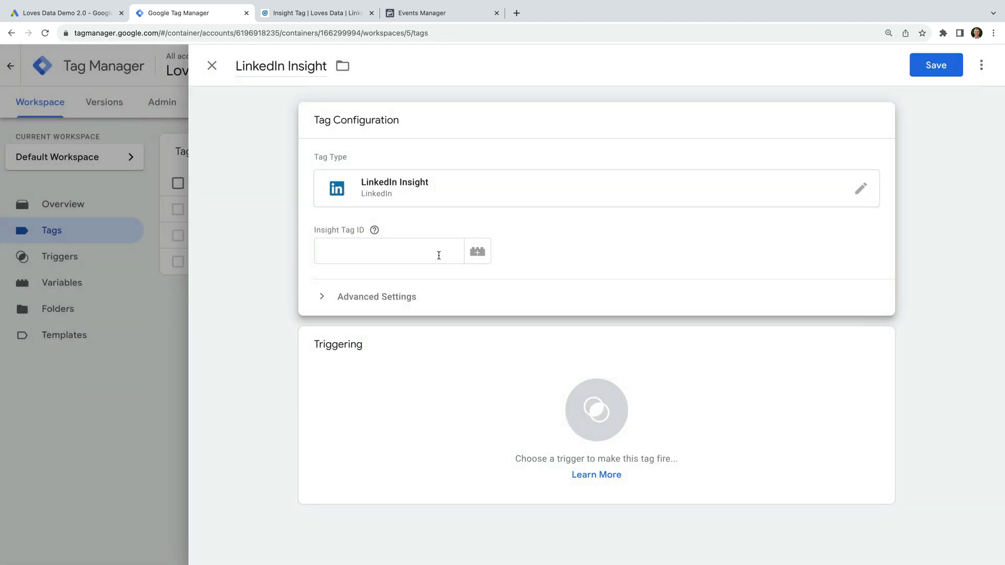
pyautogui.click(438, 256)
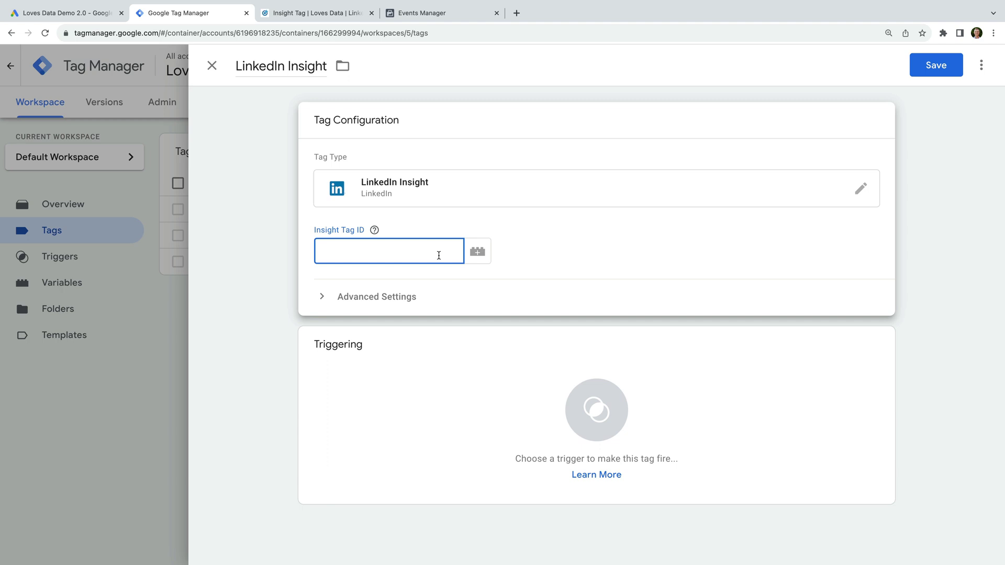
pyautogui.write('123456')
# - Set the LinkedIn Insight tag to fire on Initialization - All Pages and save it
pyautogui.click(528, 371)
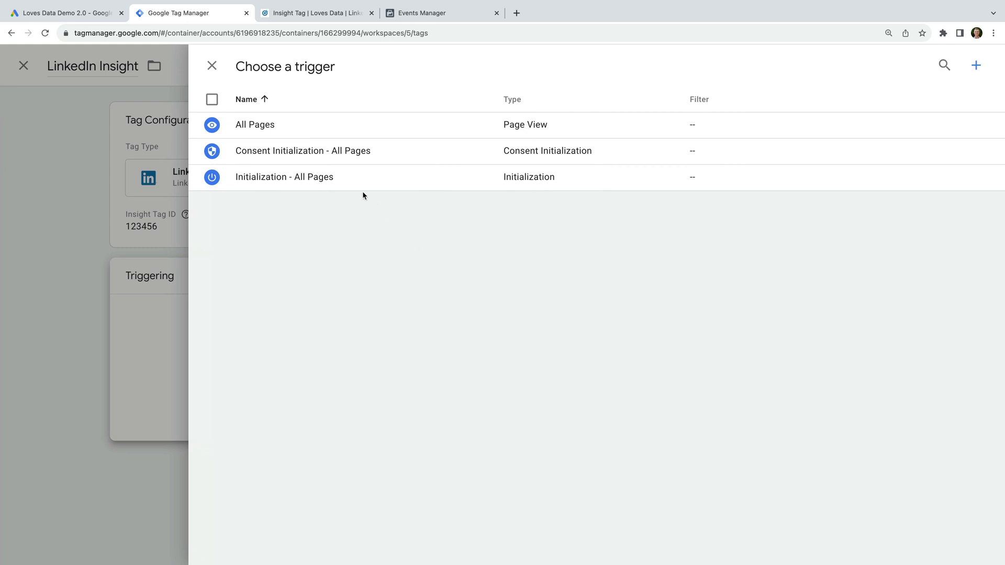
pyautogui.click(354, 185)
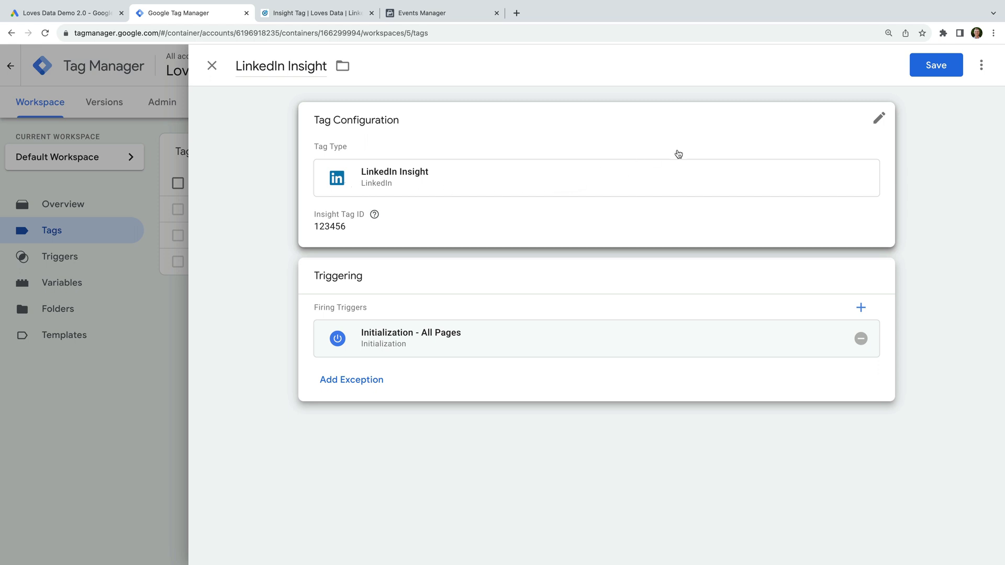
pyautogui.click(947, 64)
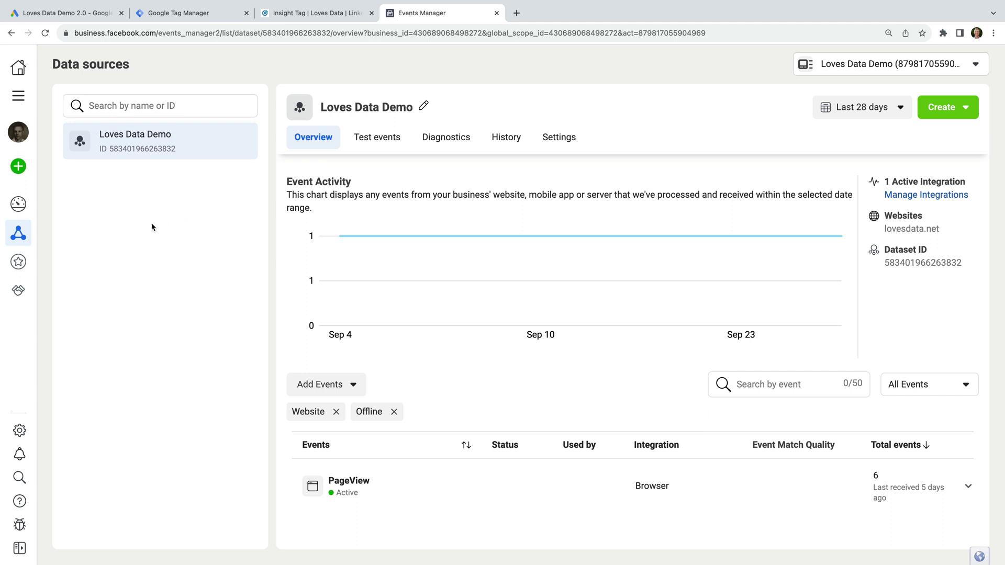
# - Open Manage Integrations for the Loves Data Demo dataset
pyautogui.moveTo(23, 239)
pyautogui.click(908, 198)
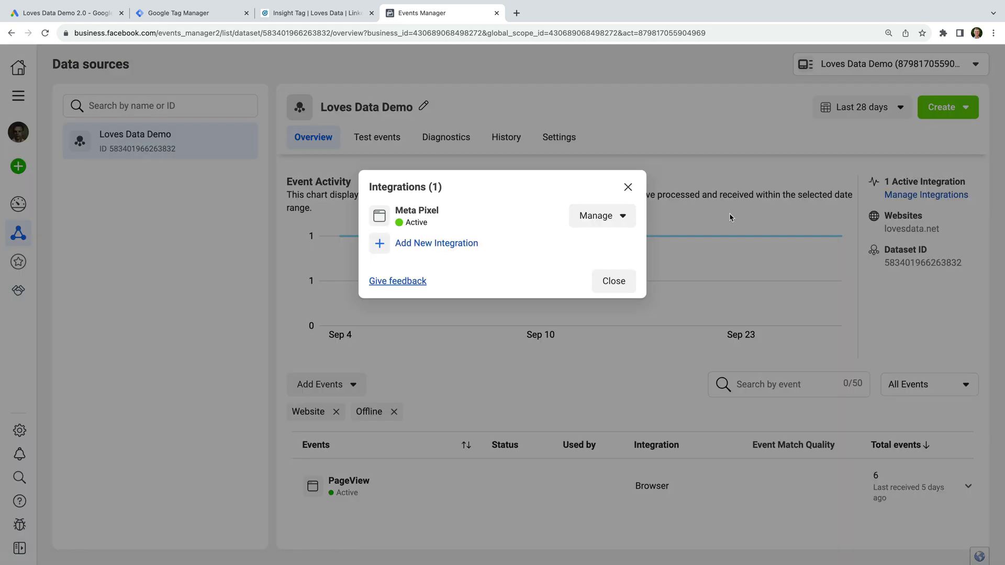
# - Copy the Meta Pixel base code via the manual install option for a new website, then return to GTM
pyautogui.click(622, 220)
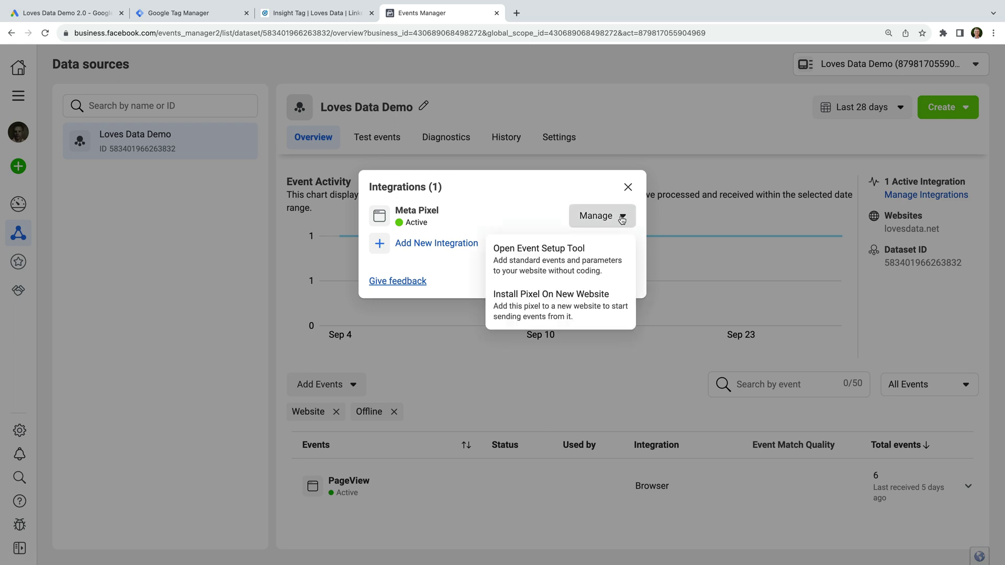
pyautogui.click(524, 308)
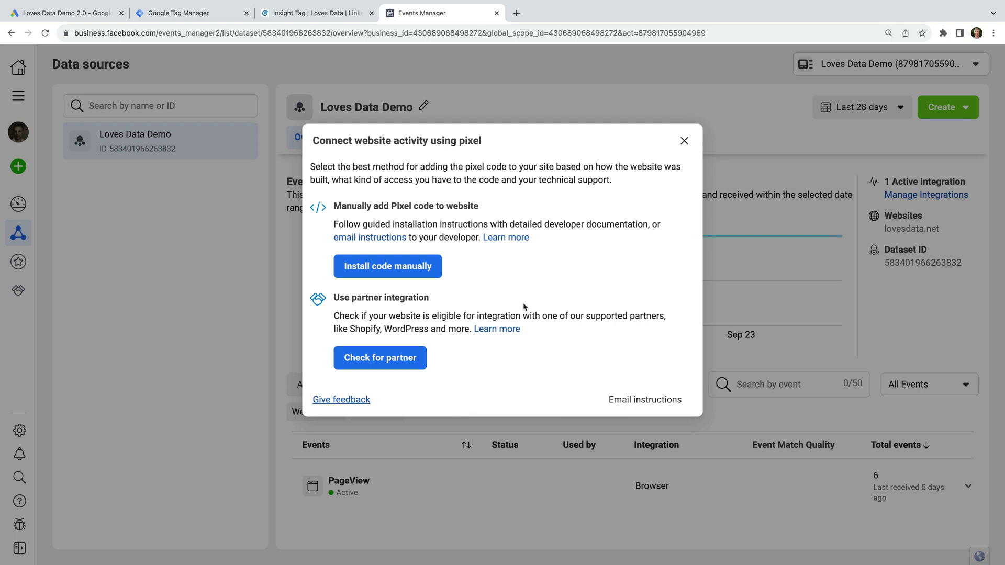
pyautogui.click(410, 277)
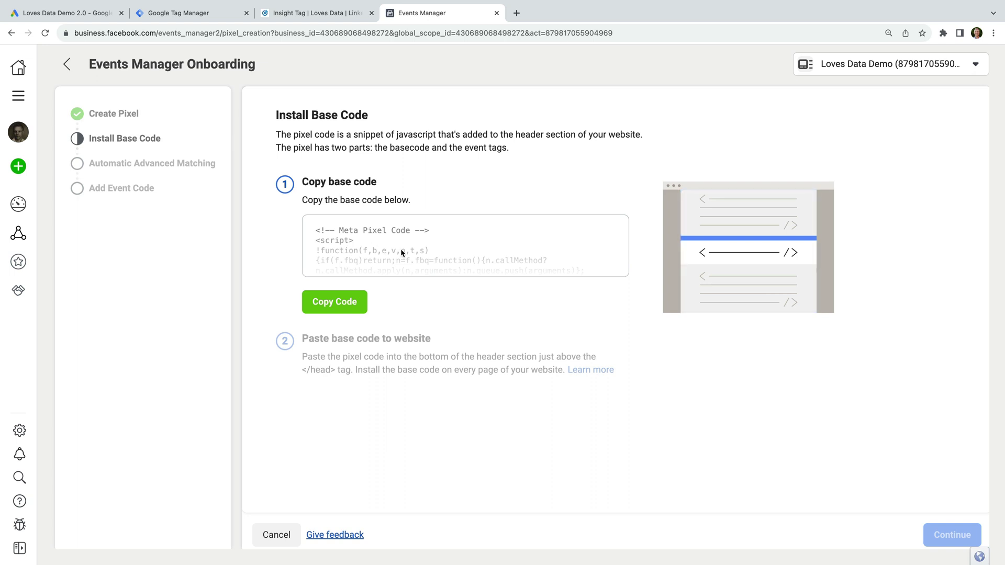
pyautogui.click(348, 306)
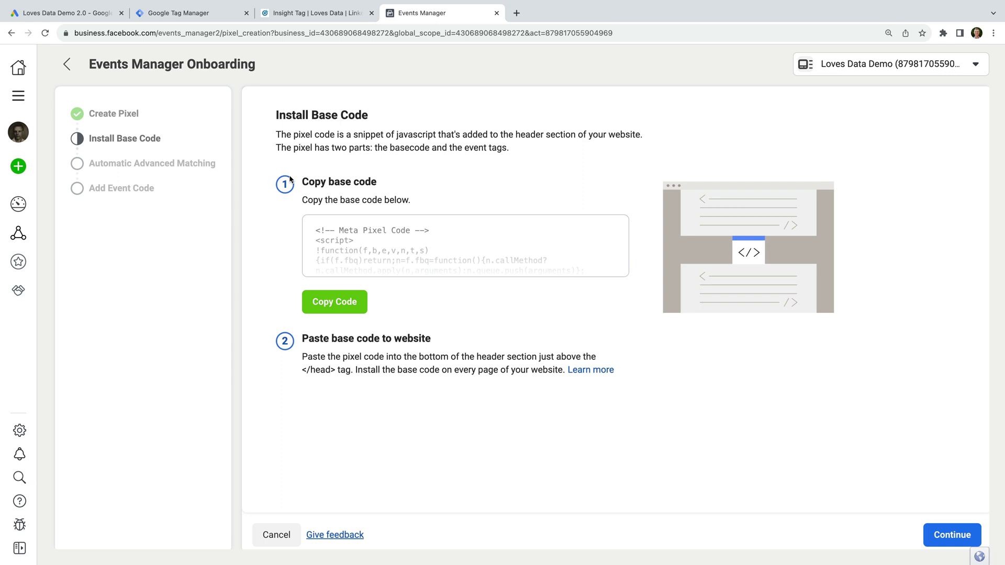
pyautogui.click(219, 20)
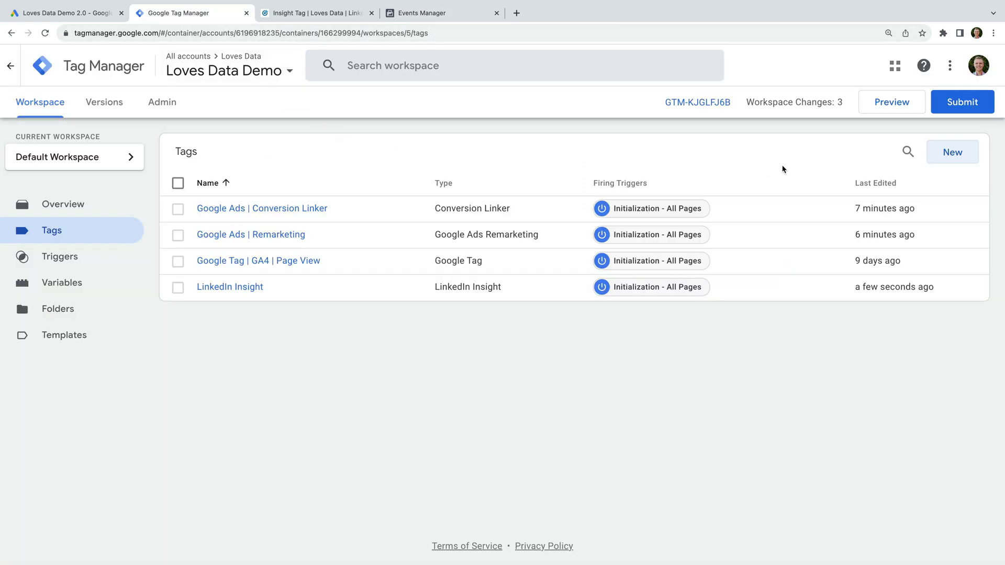
# - Create a new tag named 'Meta Pixel | Base Code'
pyautogui.click(949, 160)
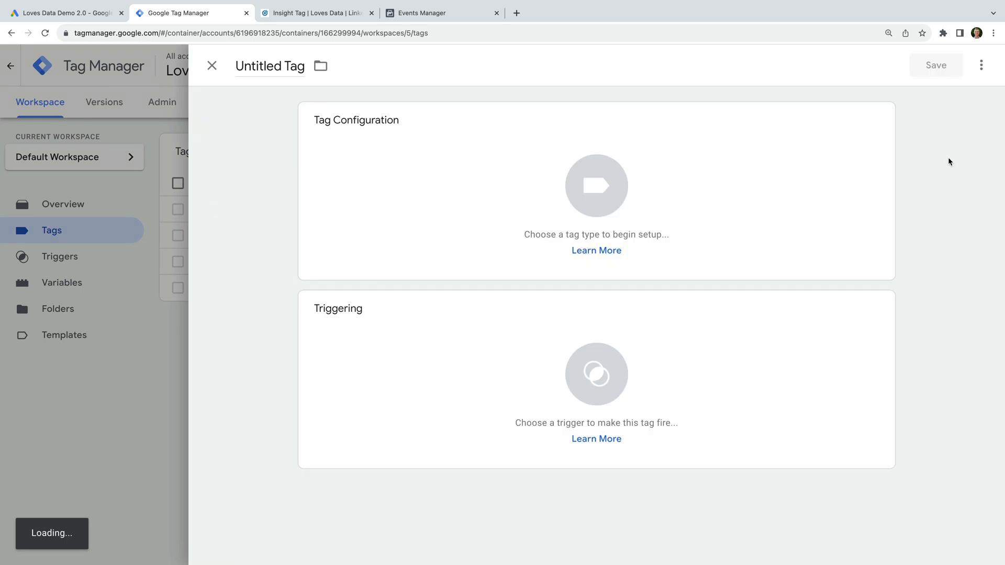
pyautogui.doubleClick(268, 66)
pyautogui.tripleClick(268, 66)
pyautogui.write('Meta Pixel | Base Code')
pyautogui.click(246, 103)
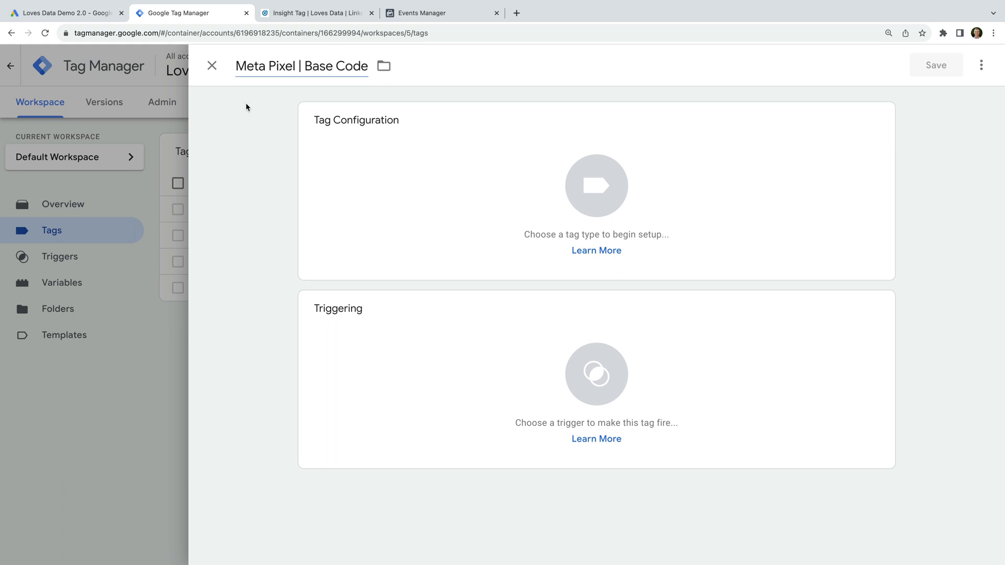
# - Make it a Custom HTML tag containing the pasted pixel code, with Advanced Settings expanded
pyautogui.click(442, 147)
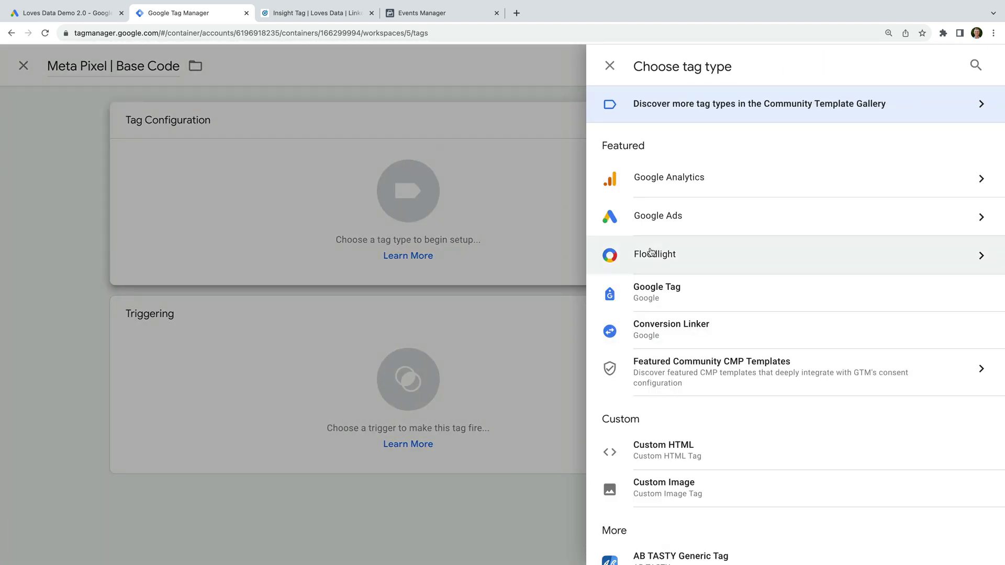
pyautogui.scroll(-3, 651, 255)
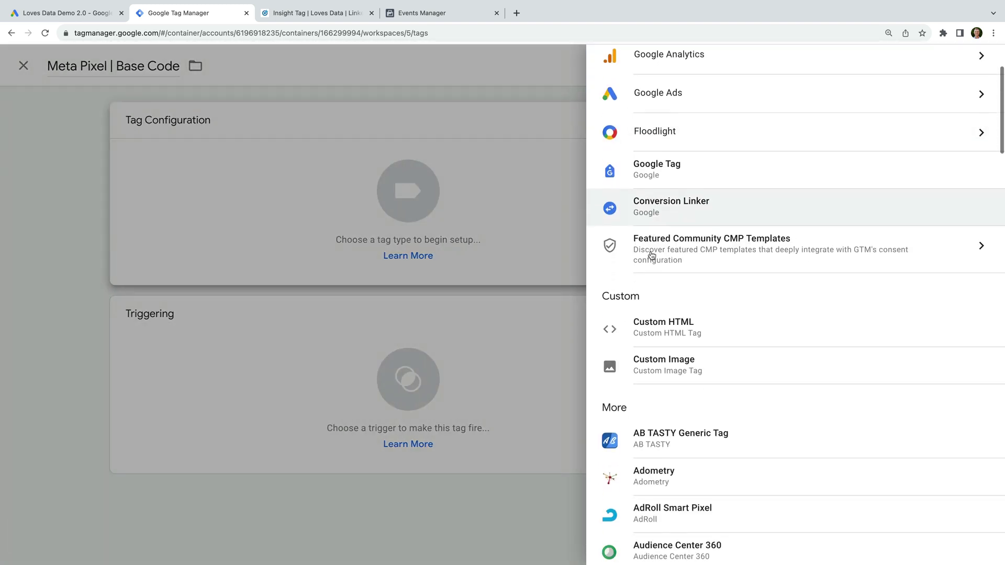
pyautogui.click(673, 324)
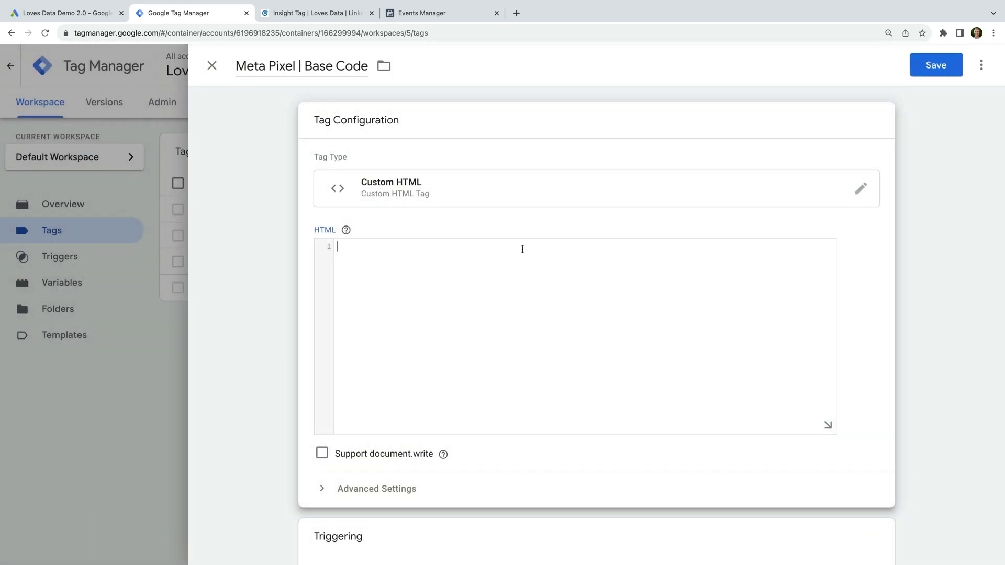
pyautogui.hotkey('ctrl', 'v')
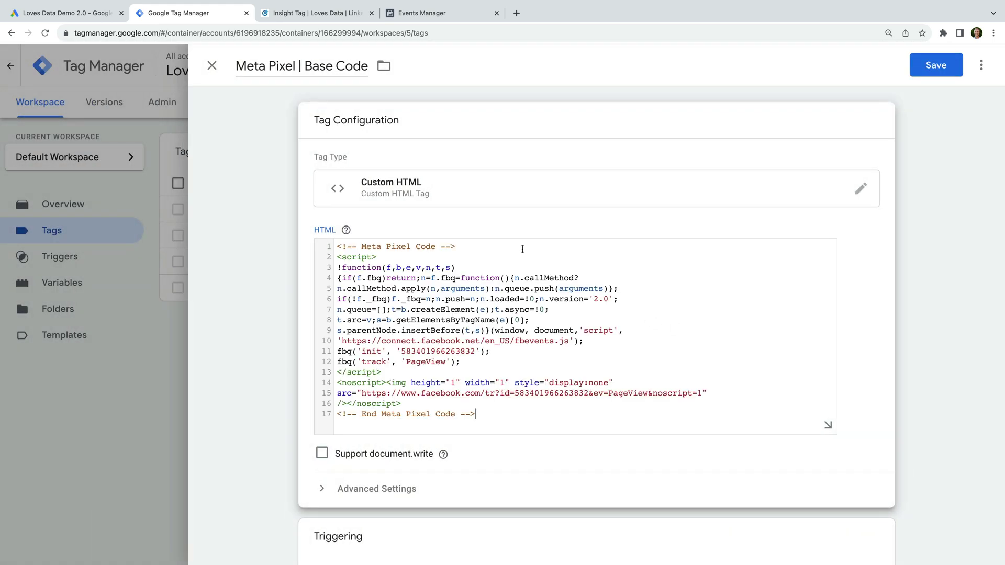
pyautogui.scroll(-2, 471, 325)
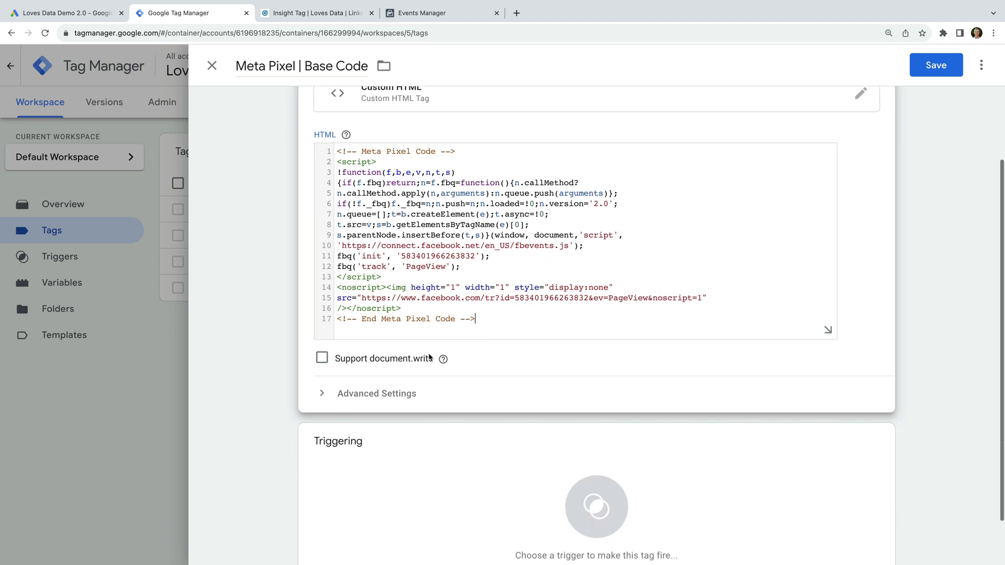
pyautogui.click(381, 393)
pyautogui.scroll(-1, 463, 376)
pyautogui.scroll(-2, 463, 376)
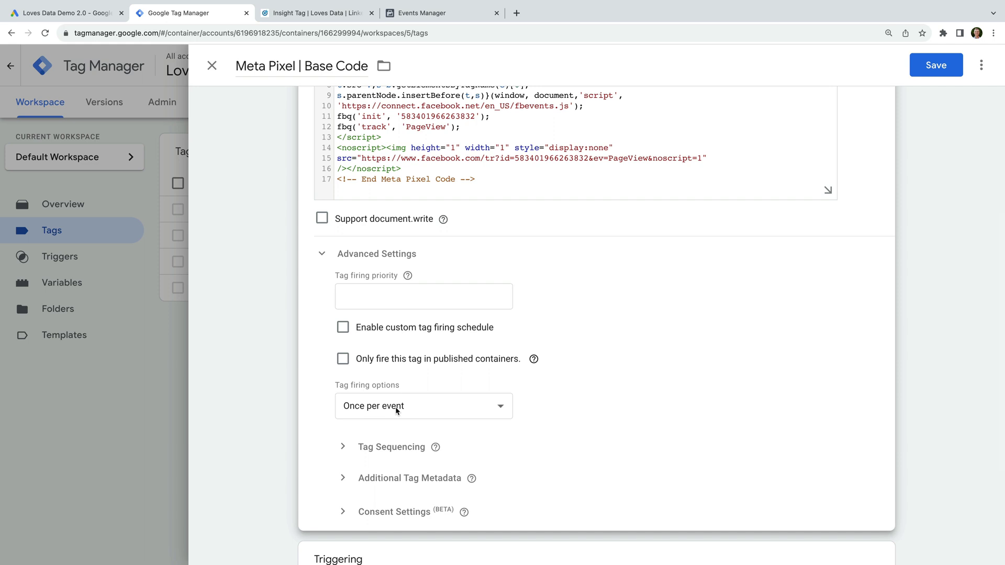
# - Set Meta Pixel | Base Code to fire Once per page on the Initialization - All Pages trigger, then save
pyautogui.click(396, 411)
pyautogui.click(433, 421)
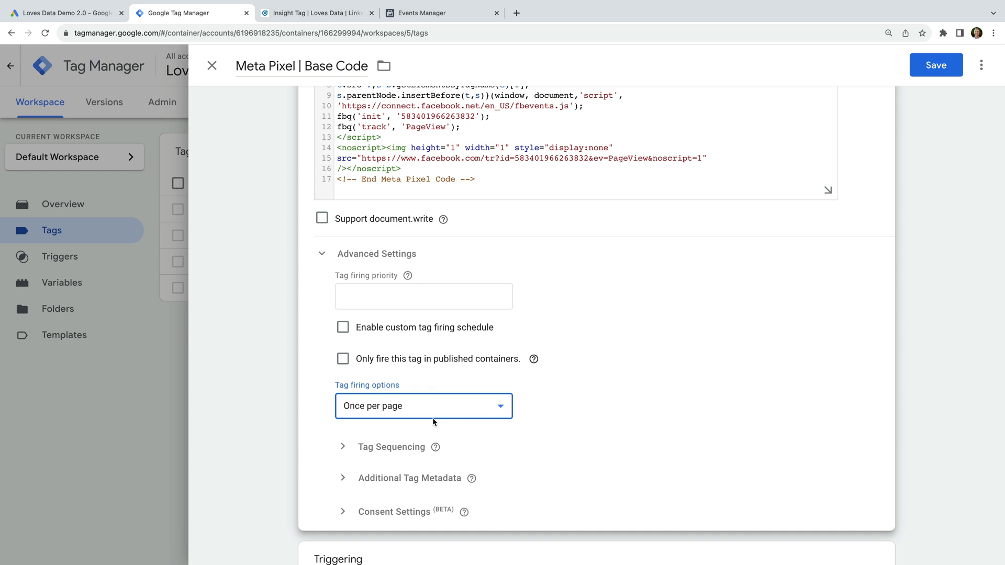
pyautogui.scroll(-3, 579, 419)
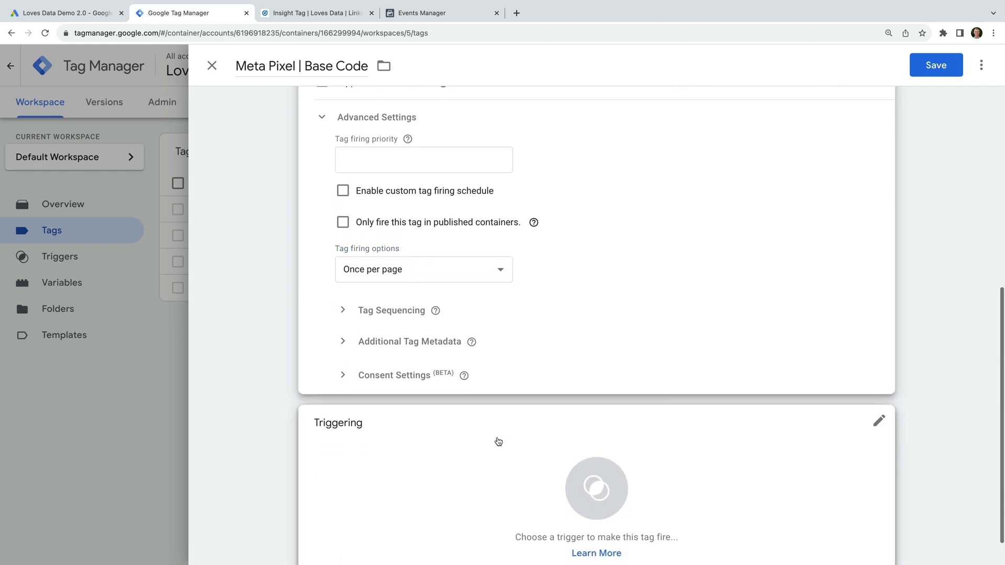
pyautogui.click(498, 441)
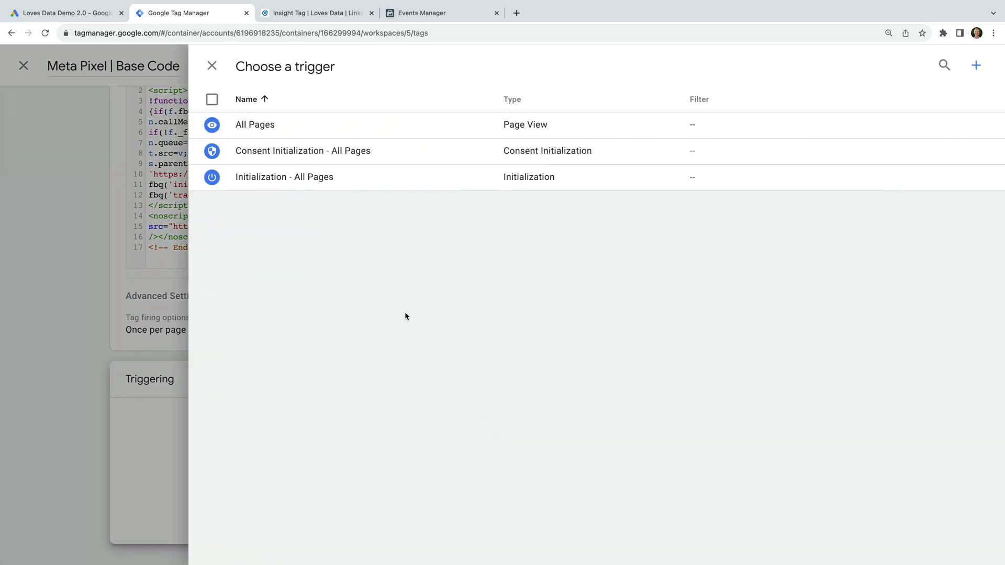
pyautogui.click(309, 186)
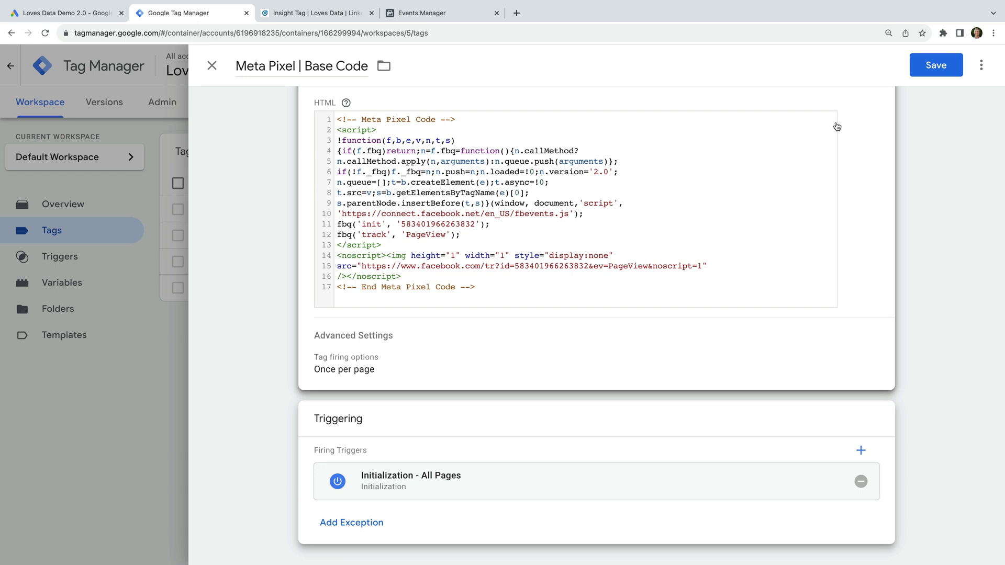
pyautogui.click(930, 73)
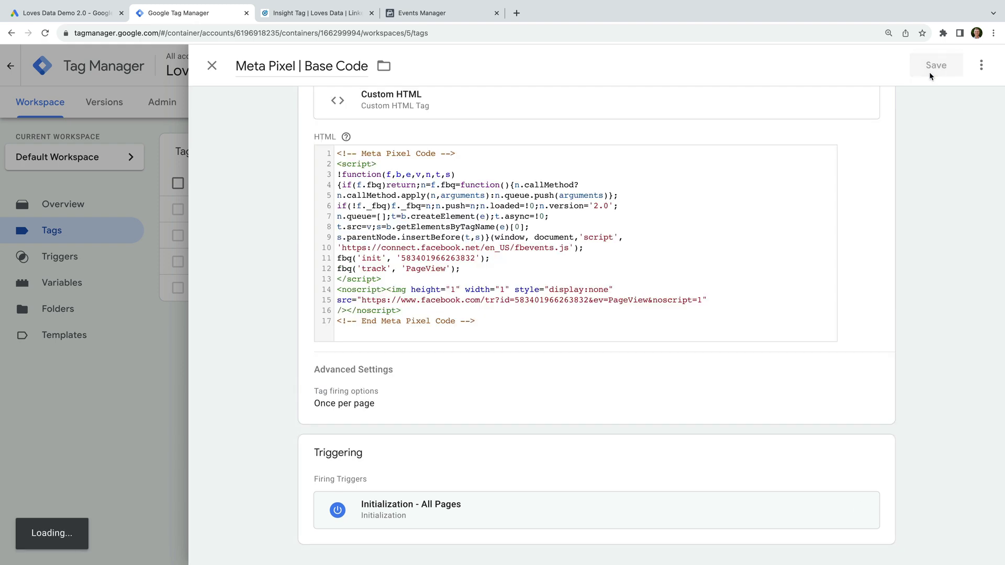